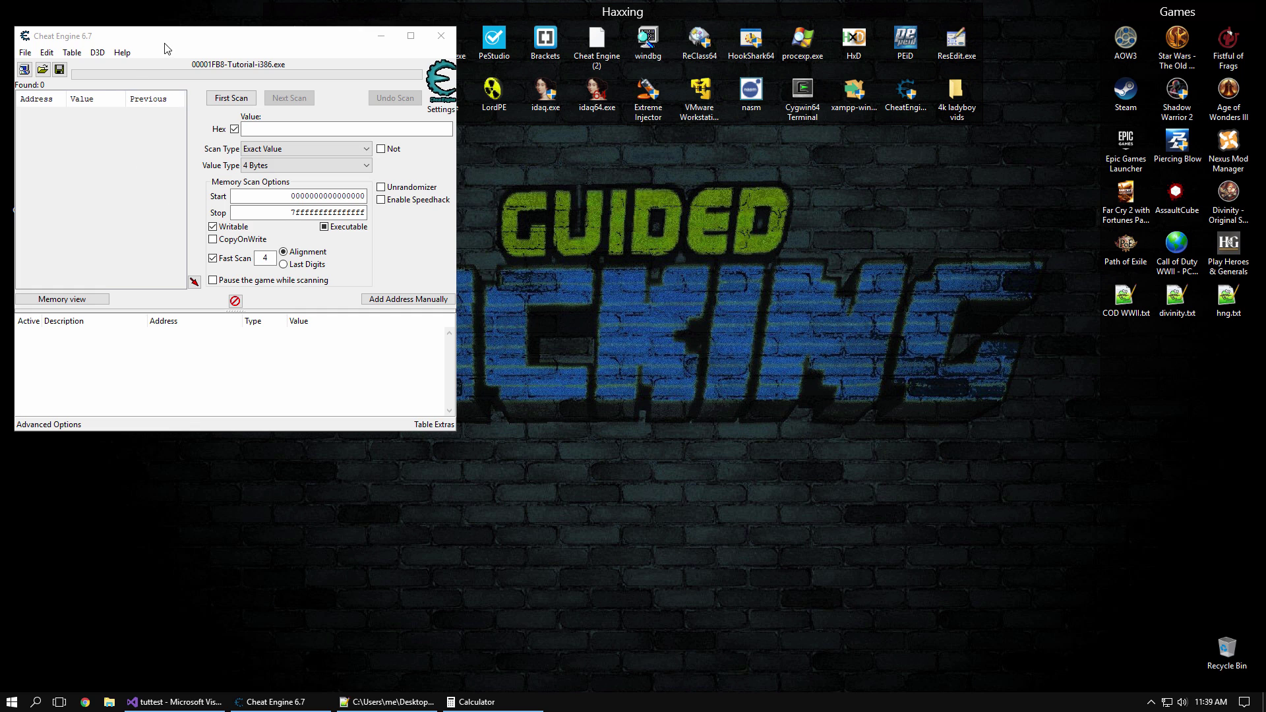
Launch the 32-bit Cheat Engine Tutorial, place its window beside the main window and enlarge it to show more text
click(138, 61)
click(123, 53)
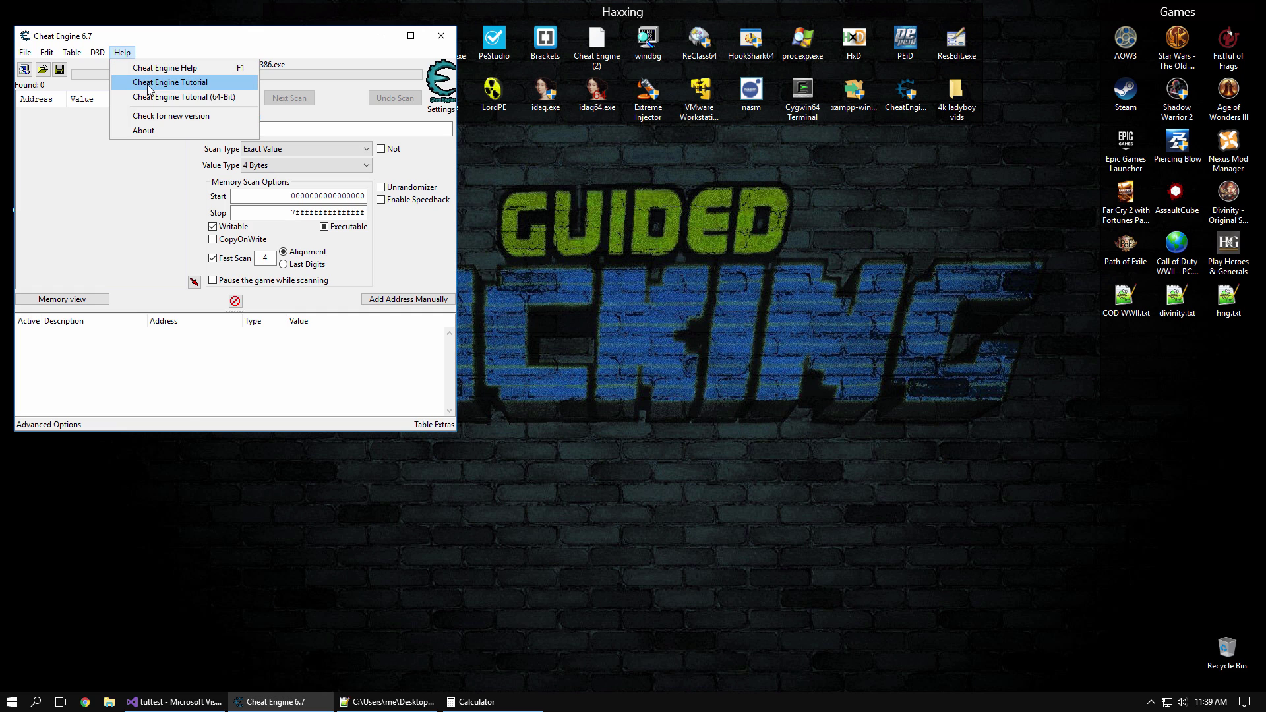
click(239, 85)
drag(602, 274, 640, 35)
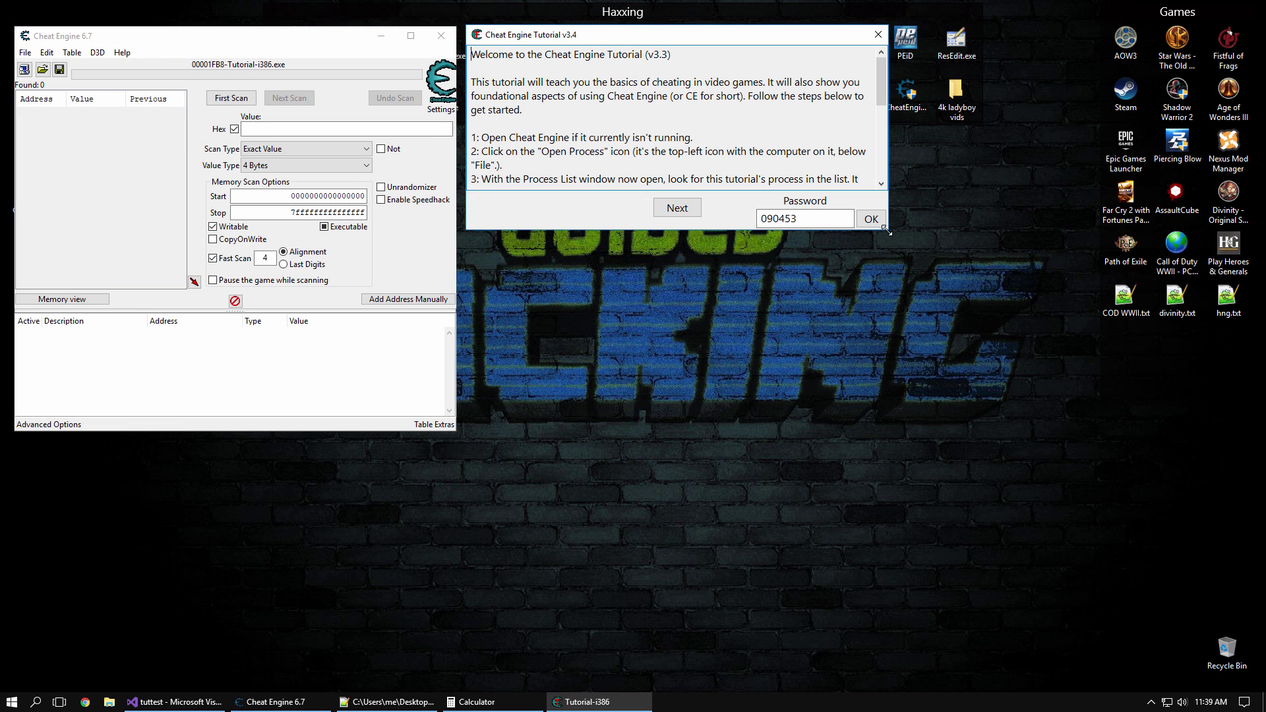
drag(887, 230, 882, 428)
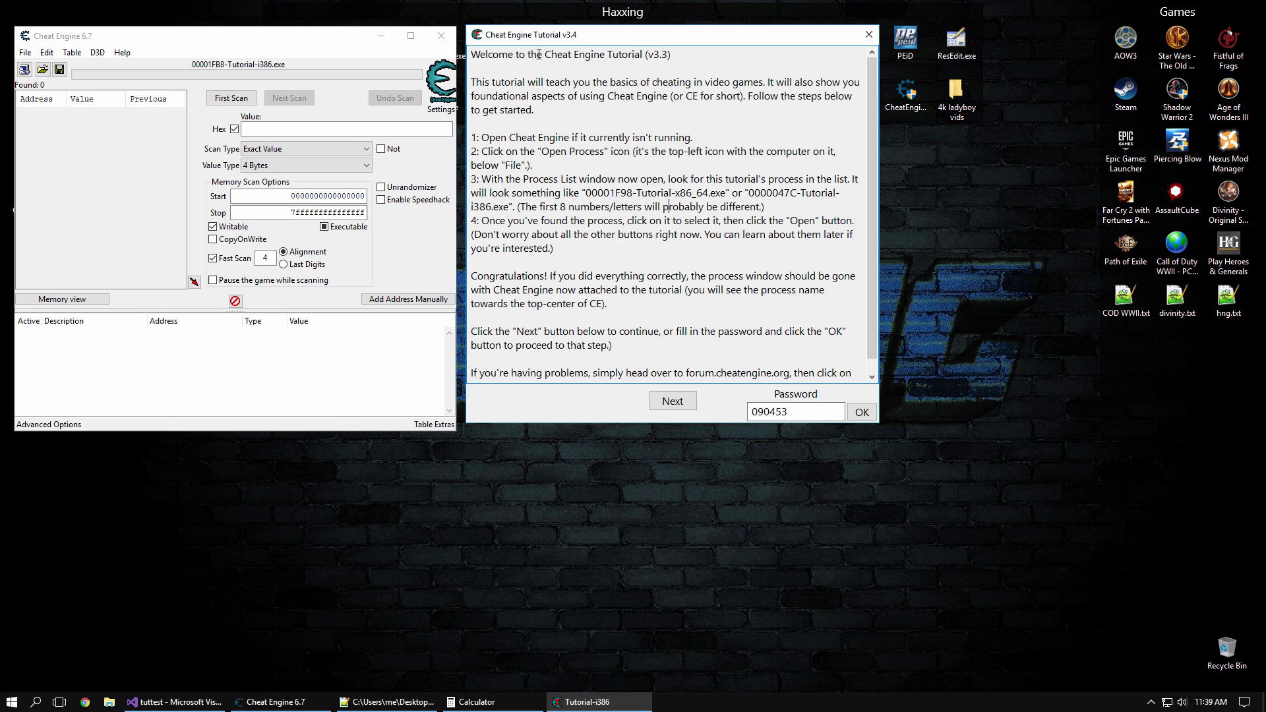
Attach Cheat Engine to the Tutorial-i386.exe process without keeping the current address list
click(24, 70)
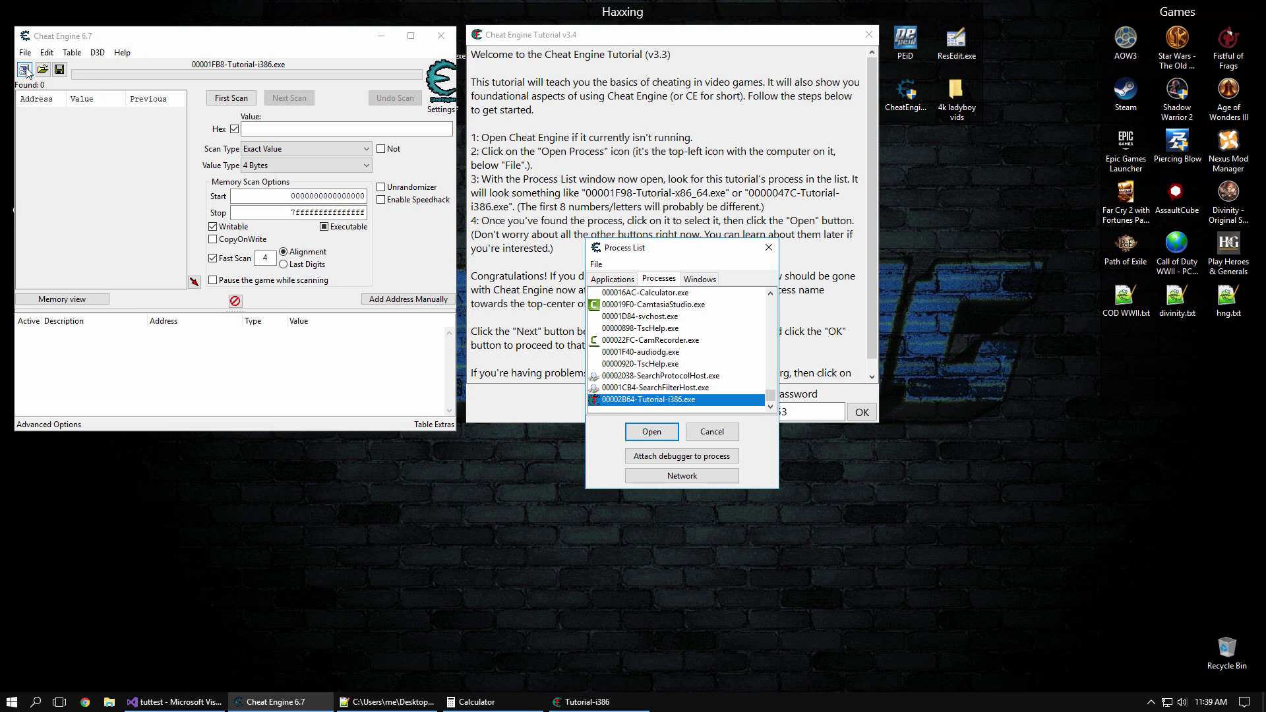
click(663, 432)
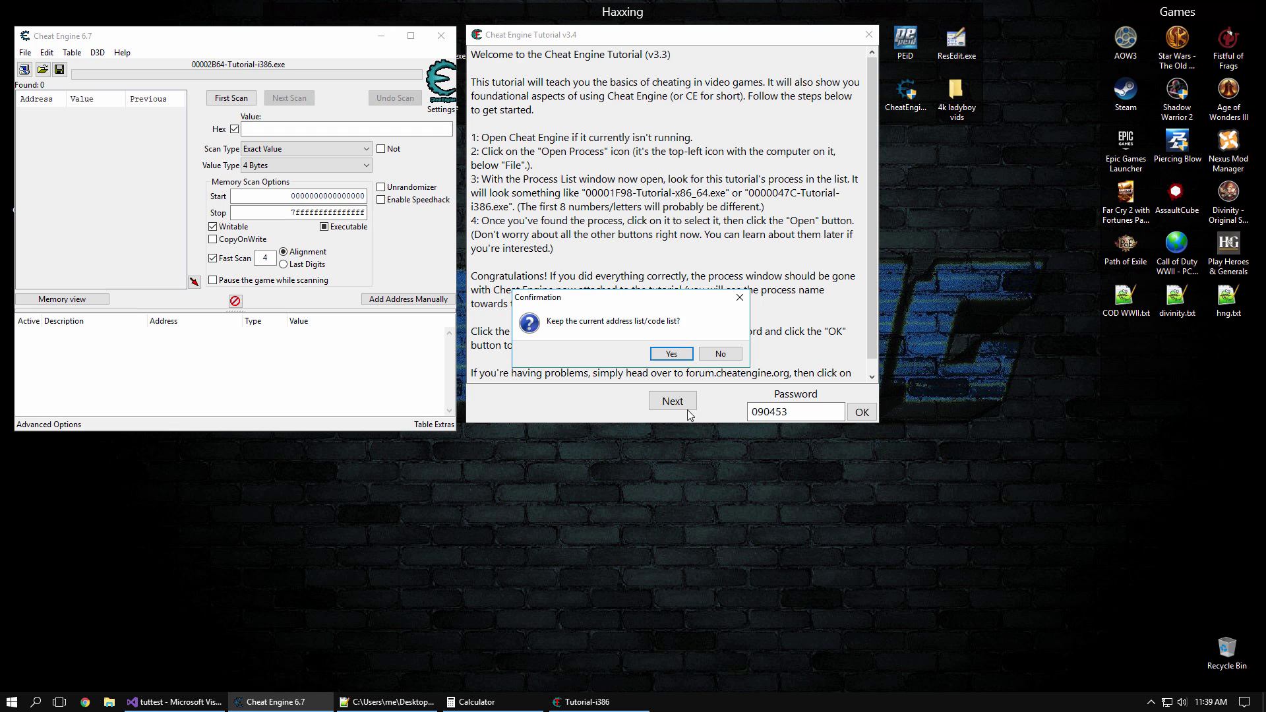
click(707, 355)
Go through the tutorial's welcome instructions and advance to Step 2
click(652, 122)
drag(665, 257, 758, 179)
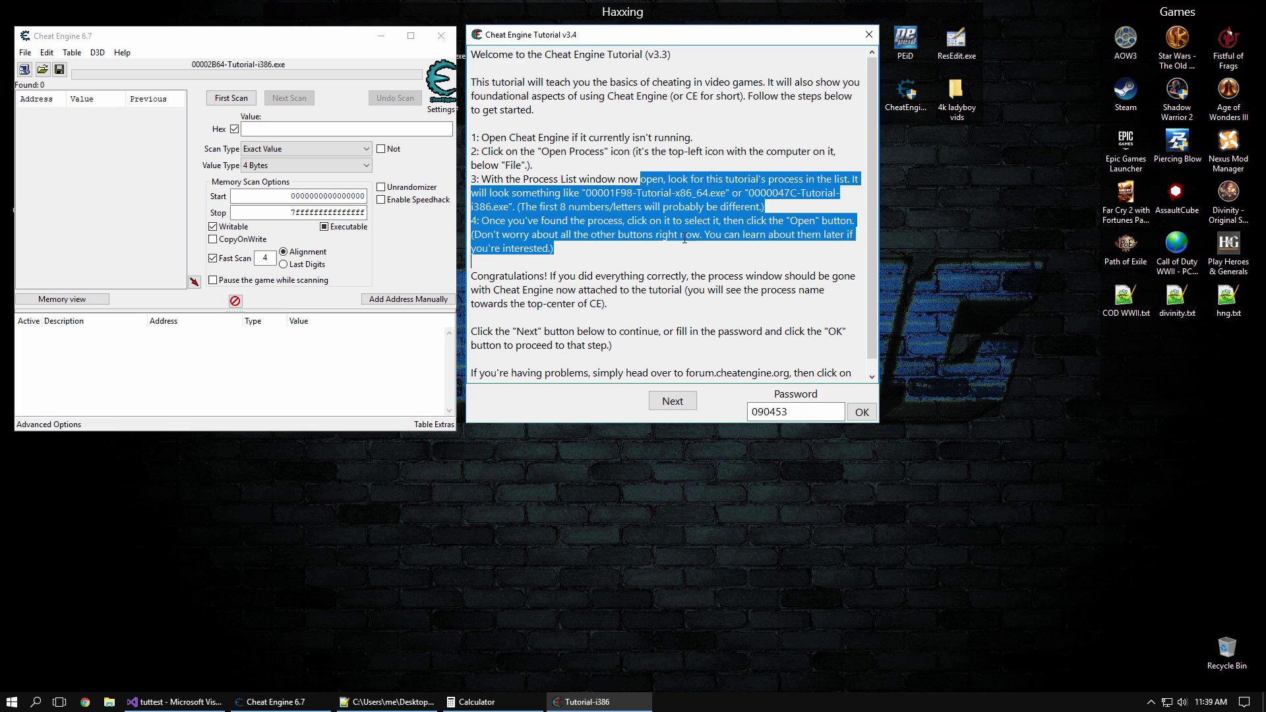
click(684, 238)
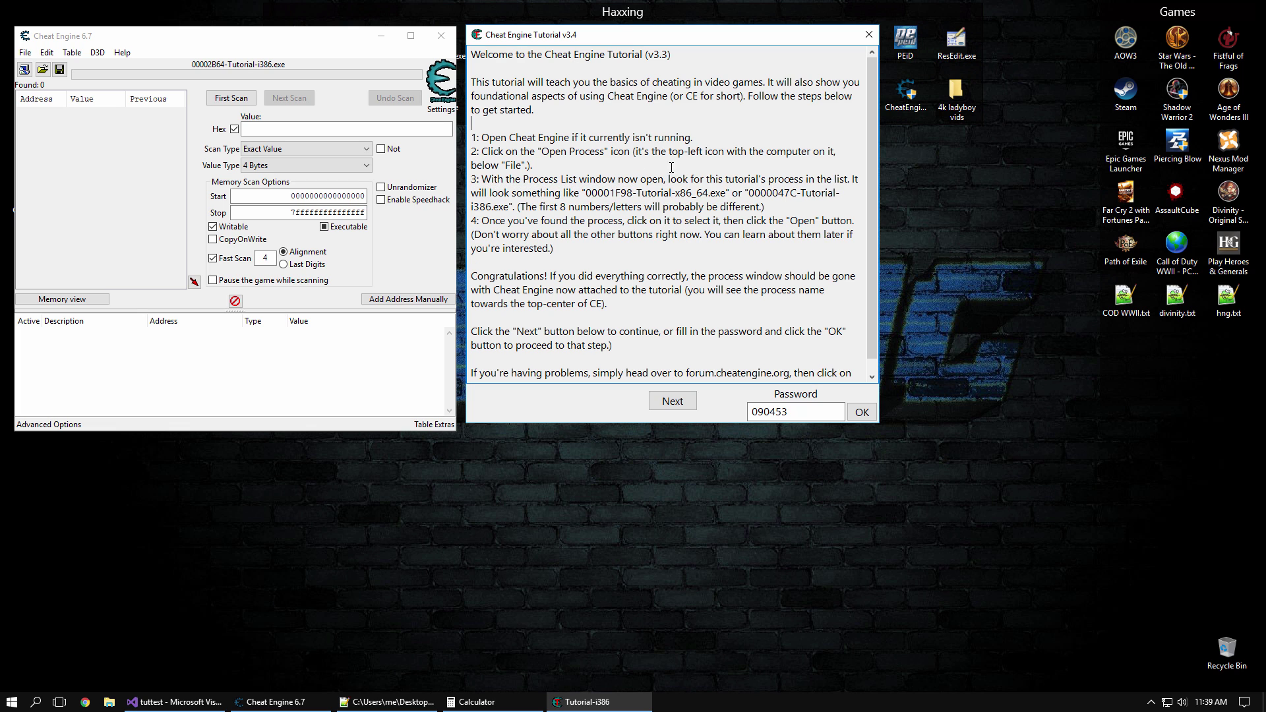
click(685, 192)
click(685, 399)
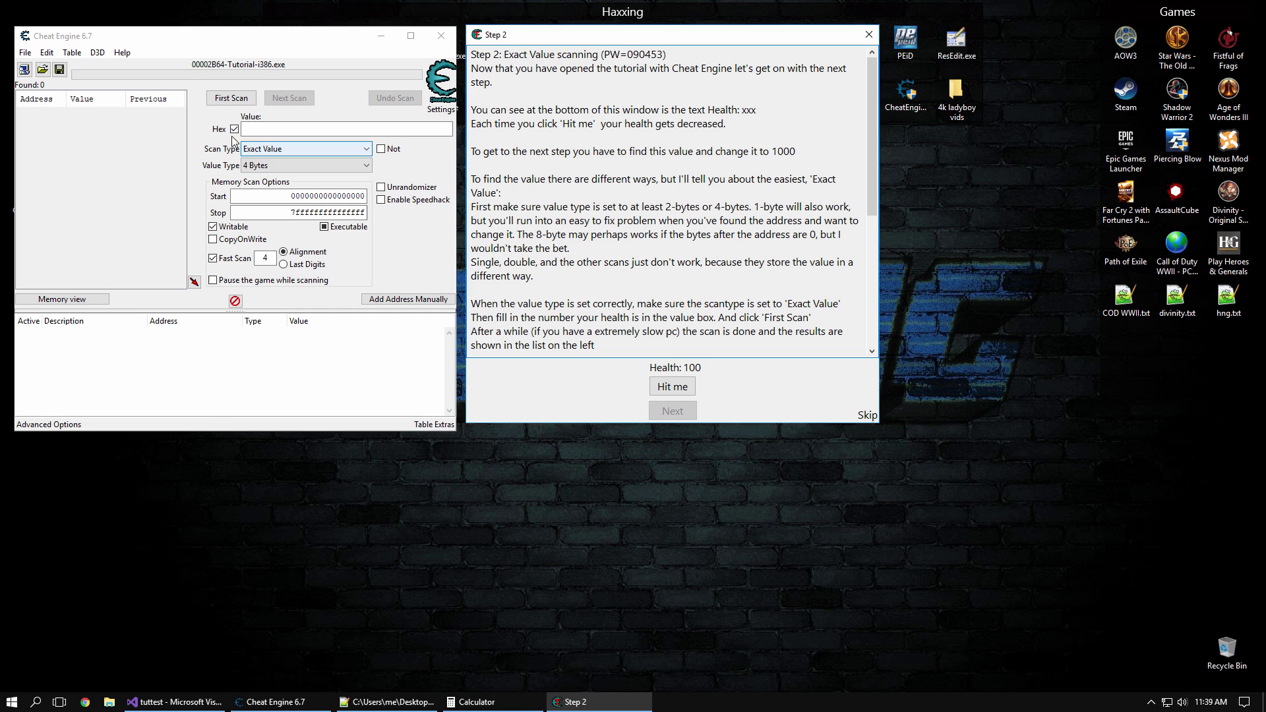
Run a first scan for the exact non-hexadecimal value 100 with value type 4 Bytes
click(259, 130)
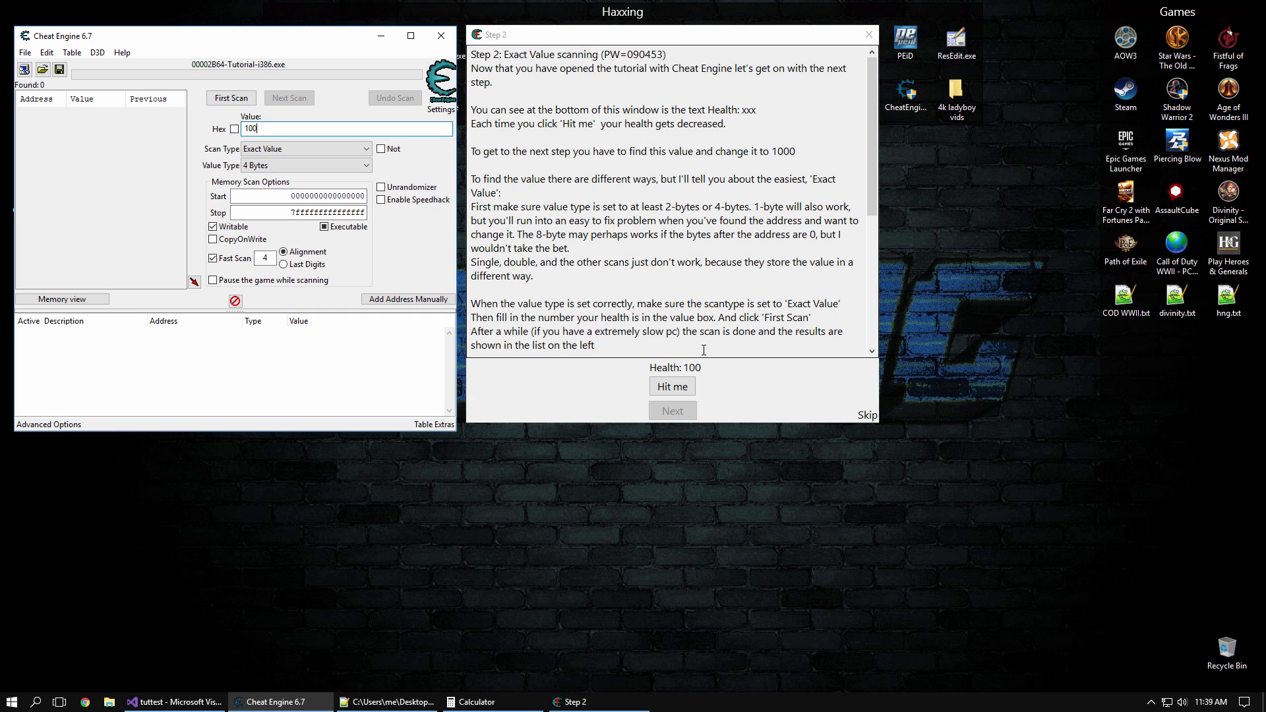
click(264, 168)
click(261, 208)
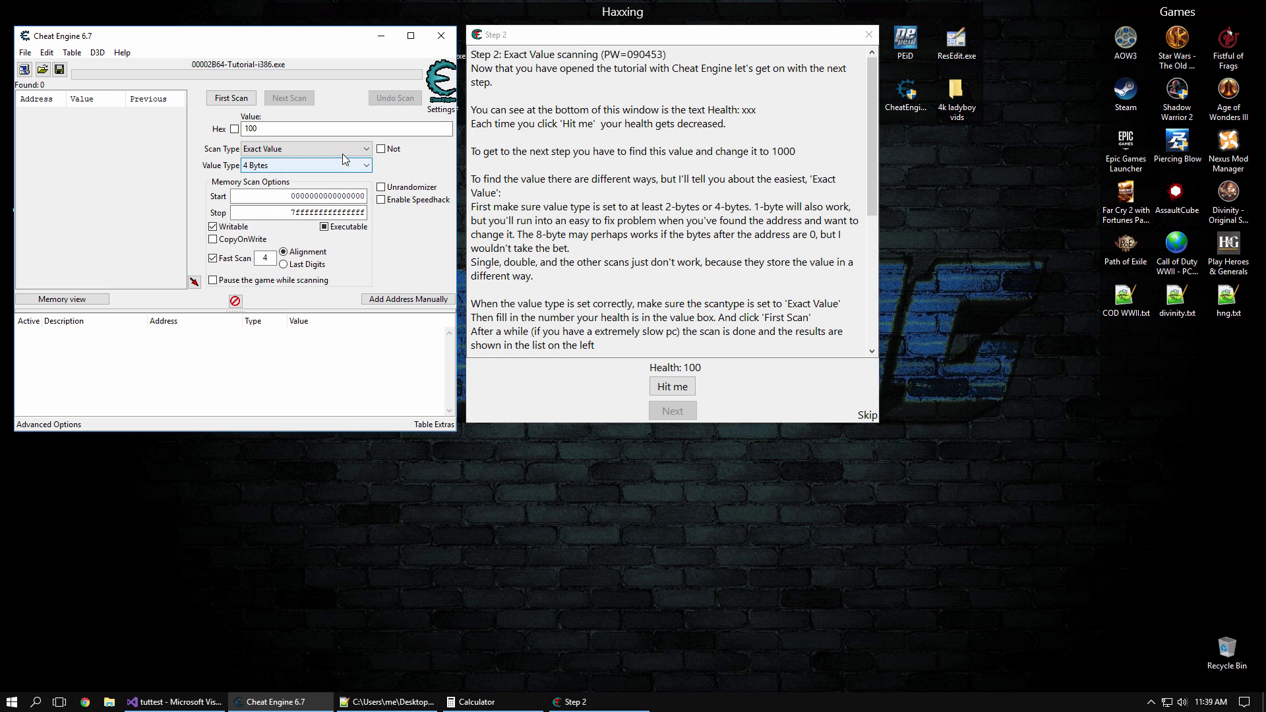
click(231, 98)
Take a hit in the tutorial and narrow the results with a next scan for 96
click(672, 387)
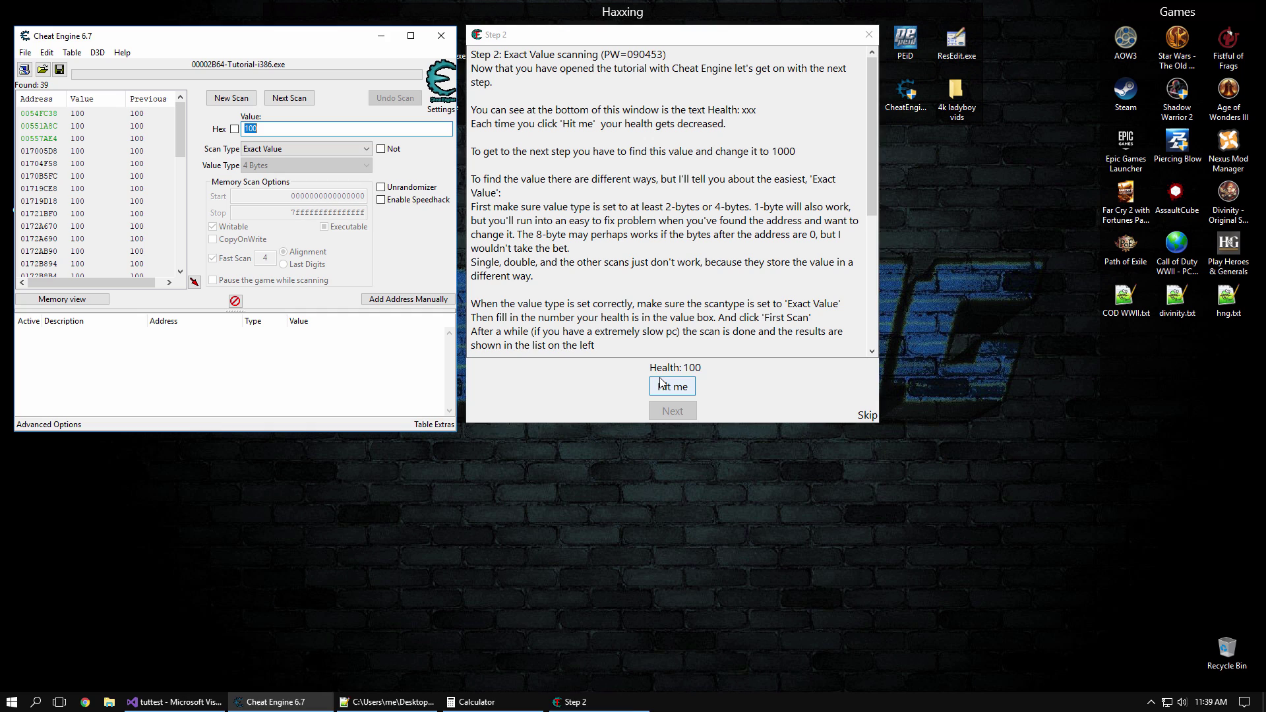
double_click(277, 129)
text(96)
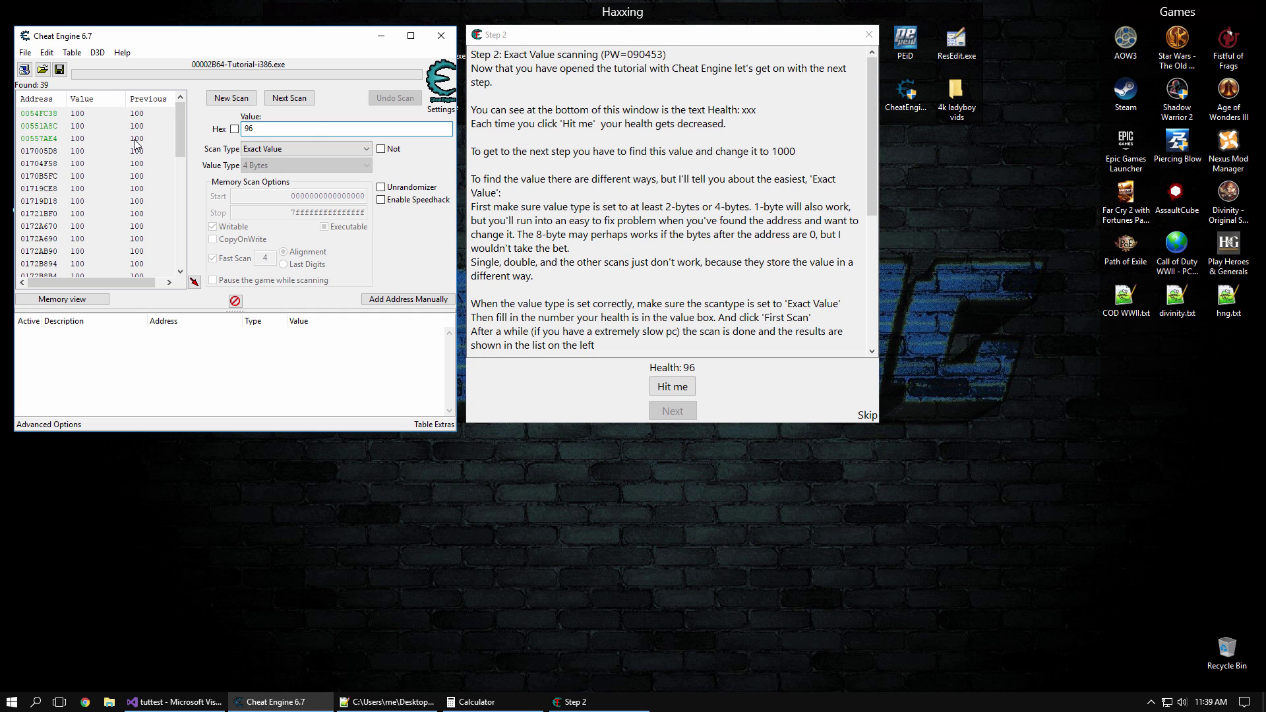
key(Return)
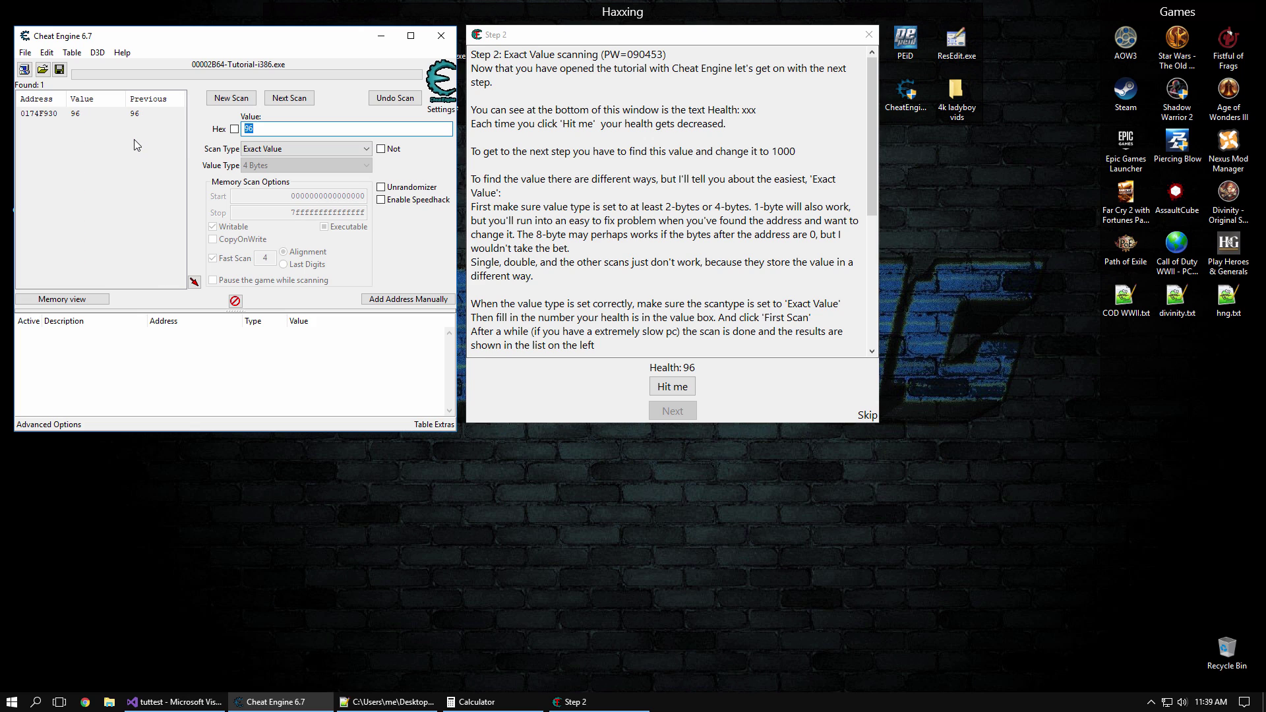
Add the found health address to the address list and check the target value in the tutorial instructions
double_click(135, 113)
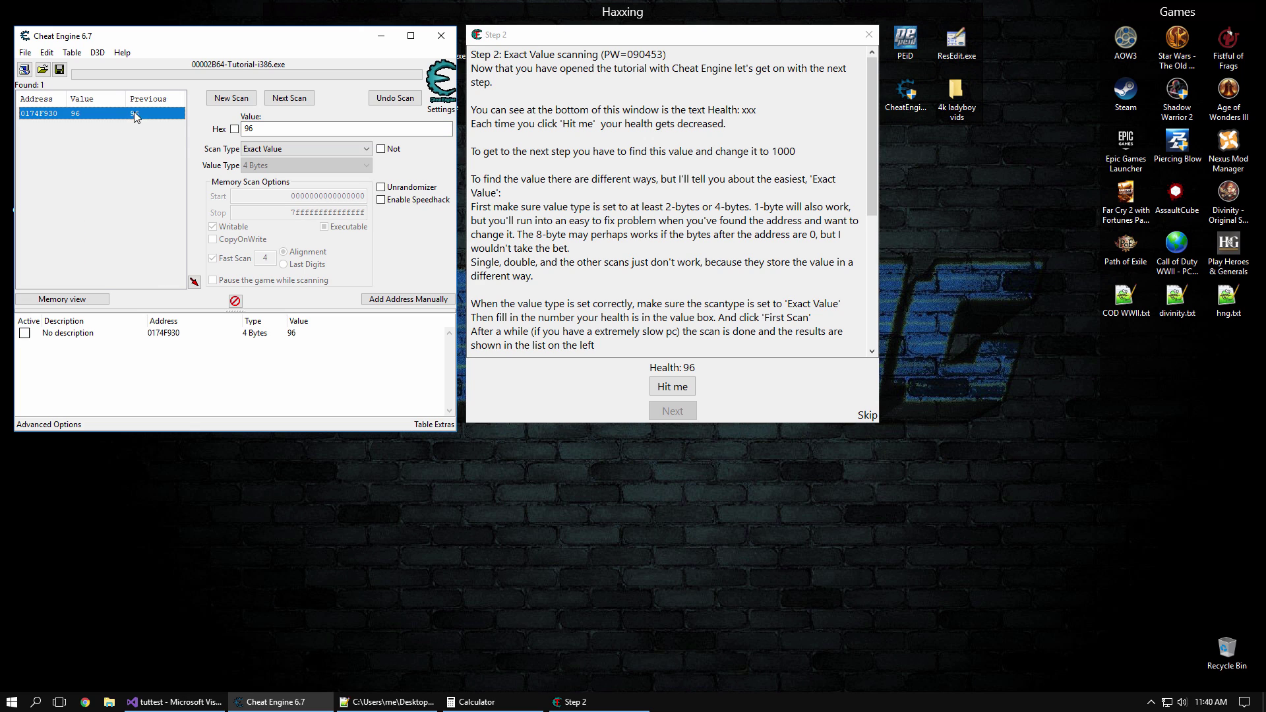
click(254, 335)
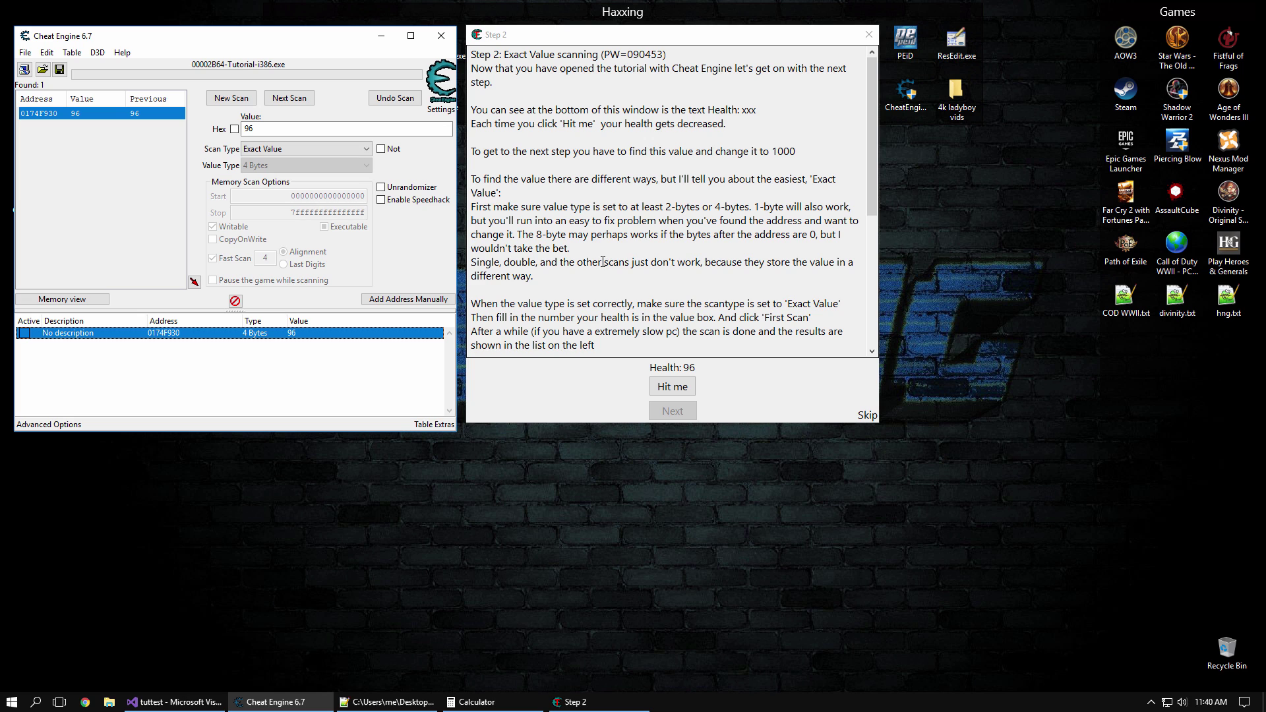
drag(765, 151, 804, 154)
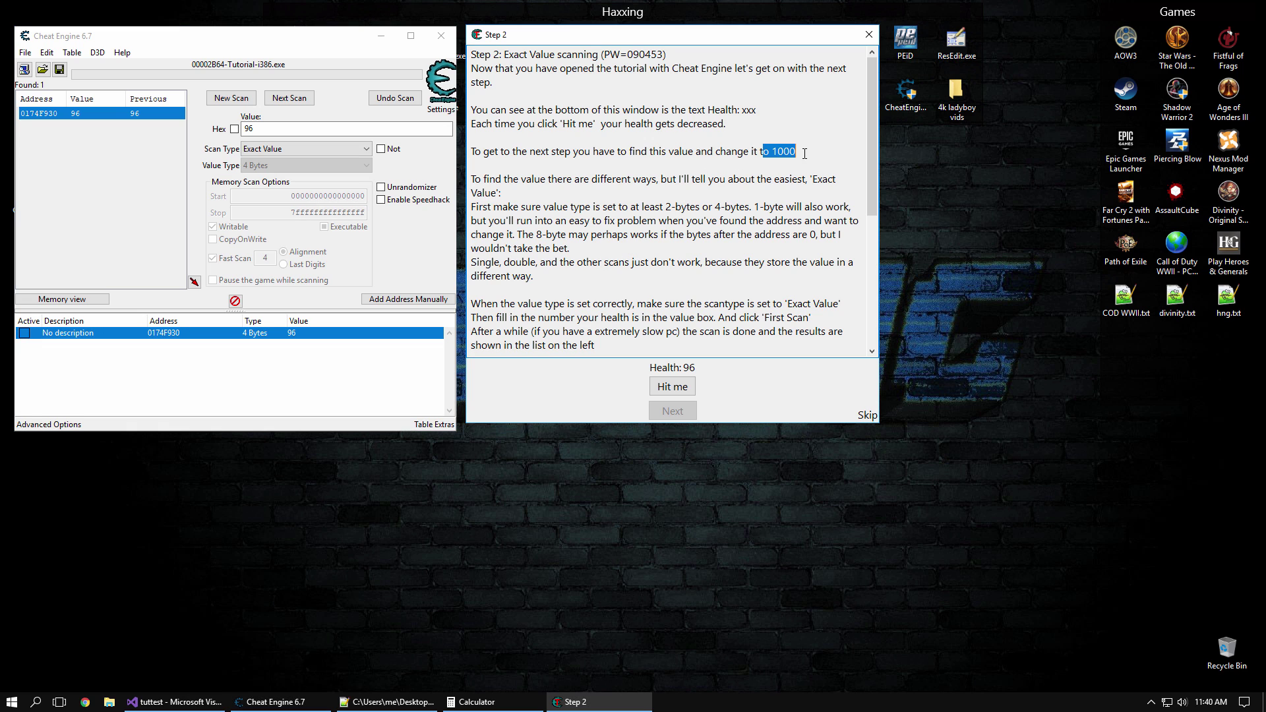
Set the value of the health address in the address list to 100
double_click(292, 333)
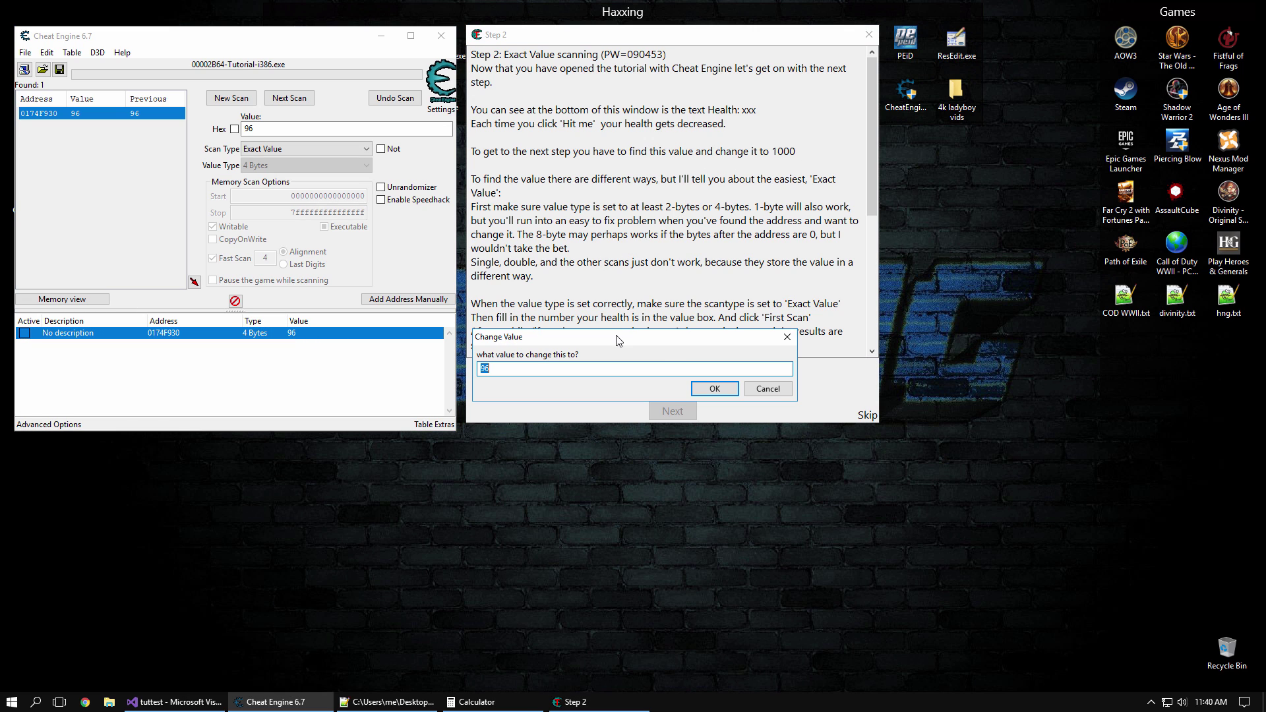
text(100)
key(Return)
click(336, 347)
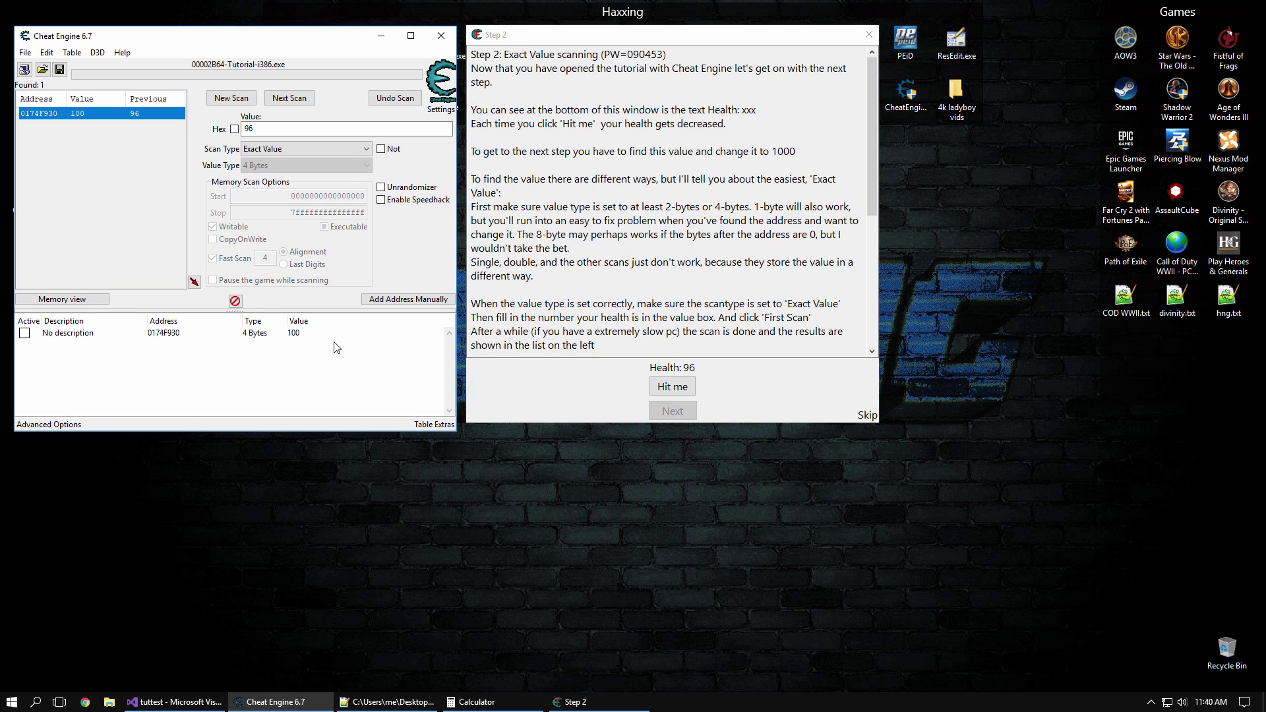
Set the health address's value to 1000 and advance the tutorial to Step 3
double_click(359, 334)
text(1)
key(Return)
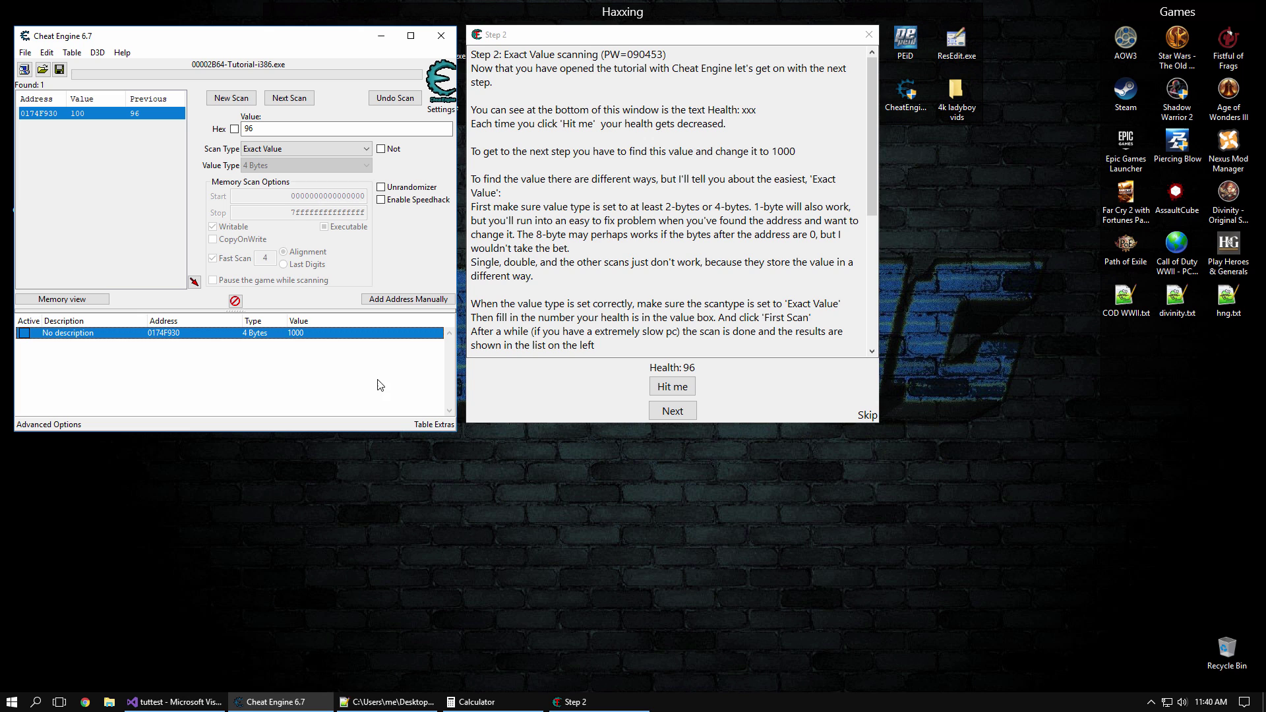
click(671, 410)
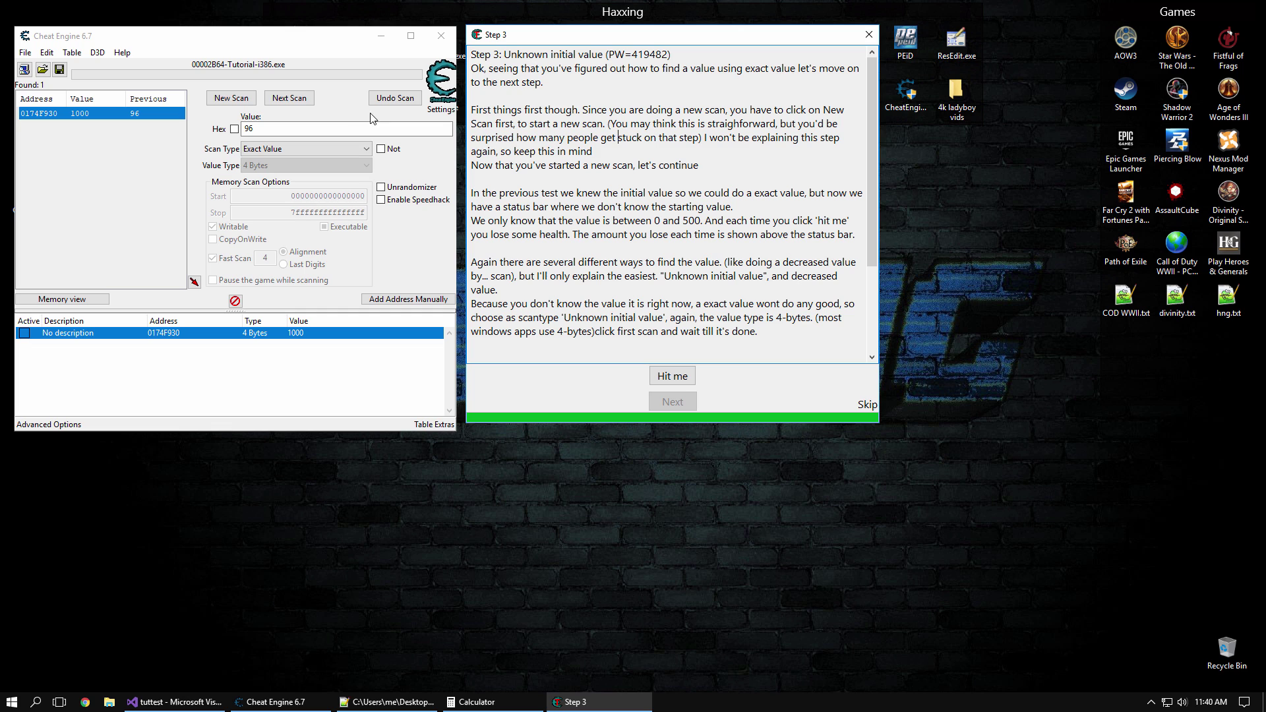
Start a new scan and run the first scan with the scan type Unknown initial value
click(230, 98)
click(303, 149)
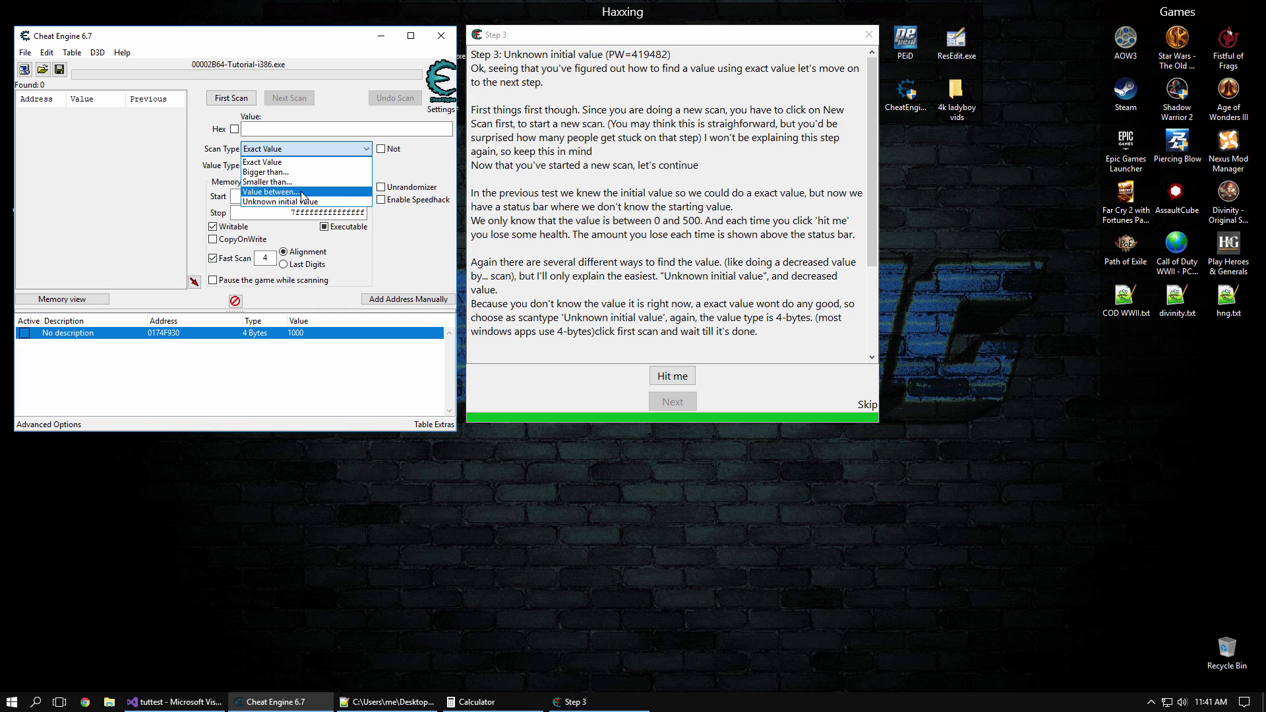
click(300, 201)
click(231, 98)
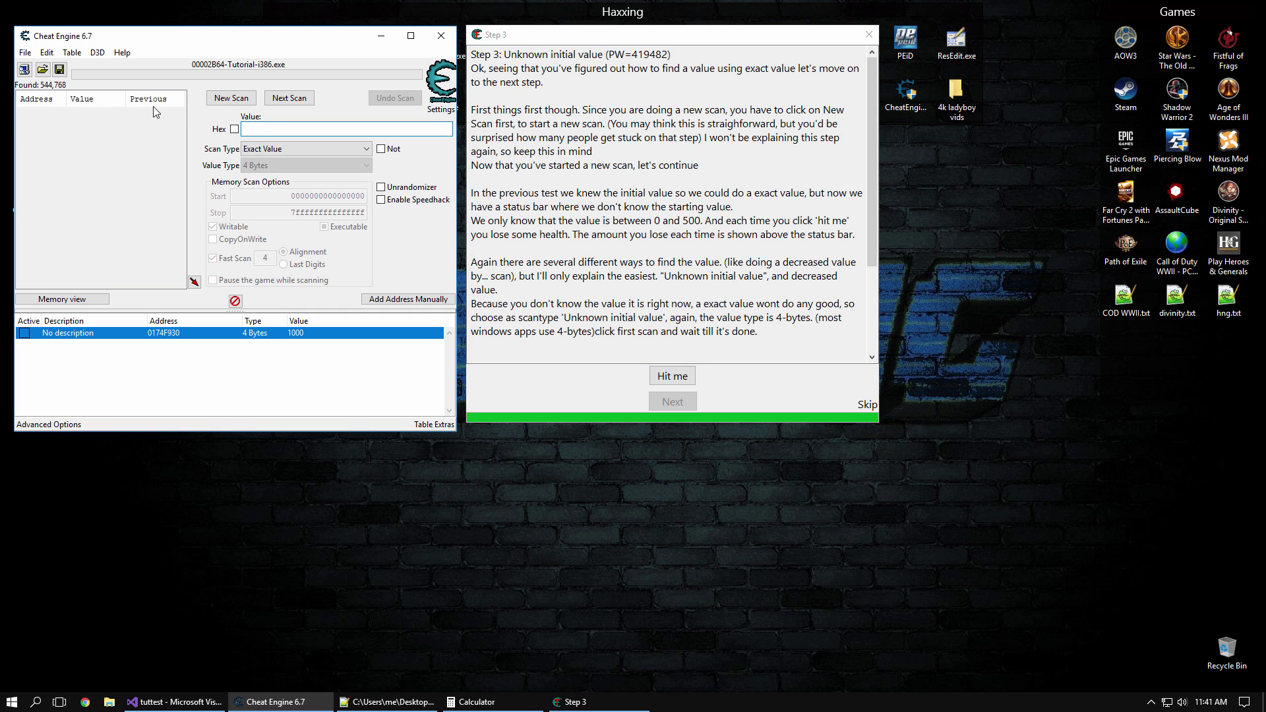
Take a hit in the tutorial and run a next scan for Decreased value
click(672, 377)
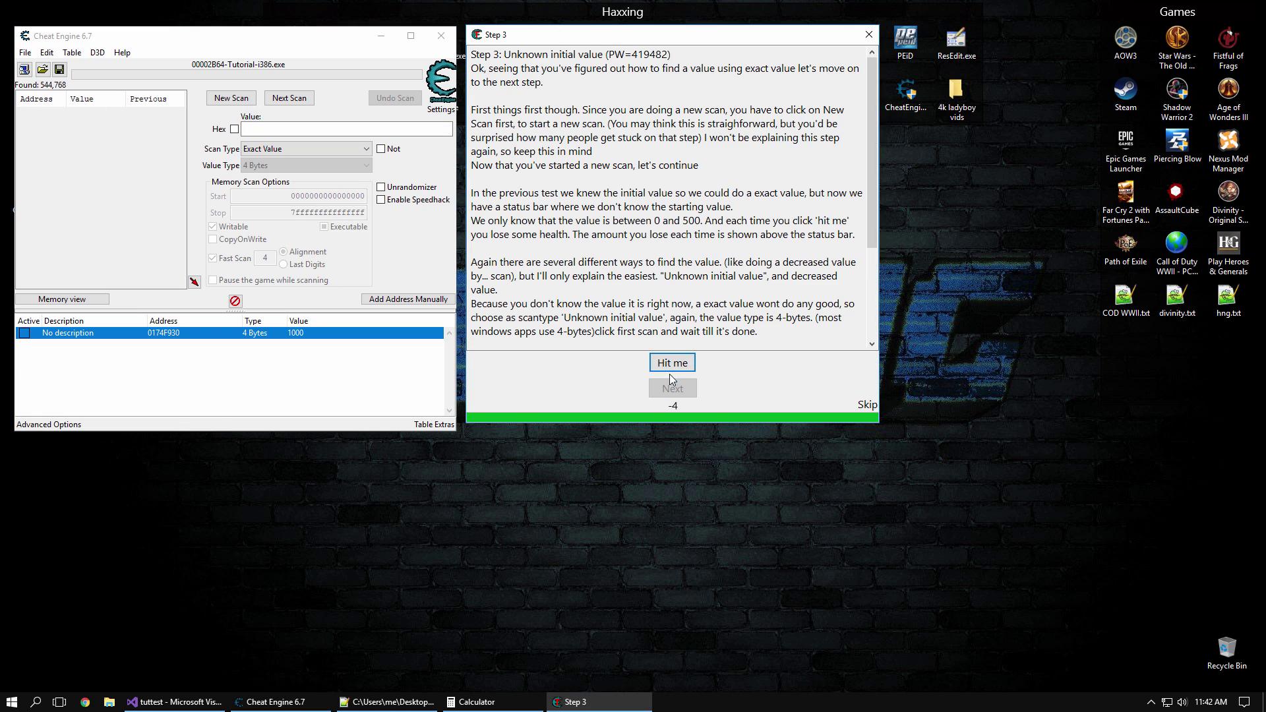
click(326, 148)
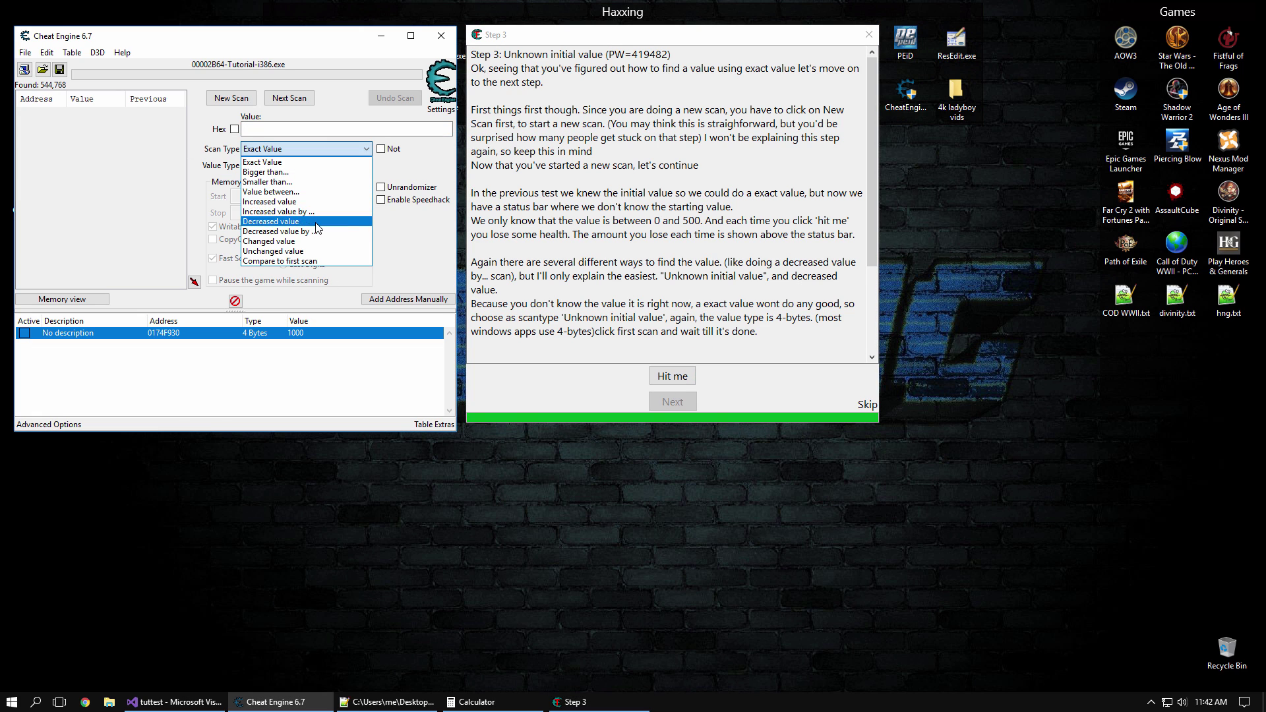
click(316, 221)
click(289, 98)
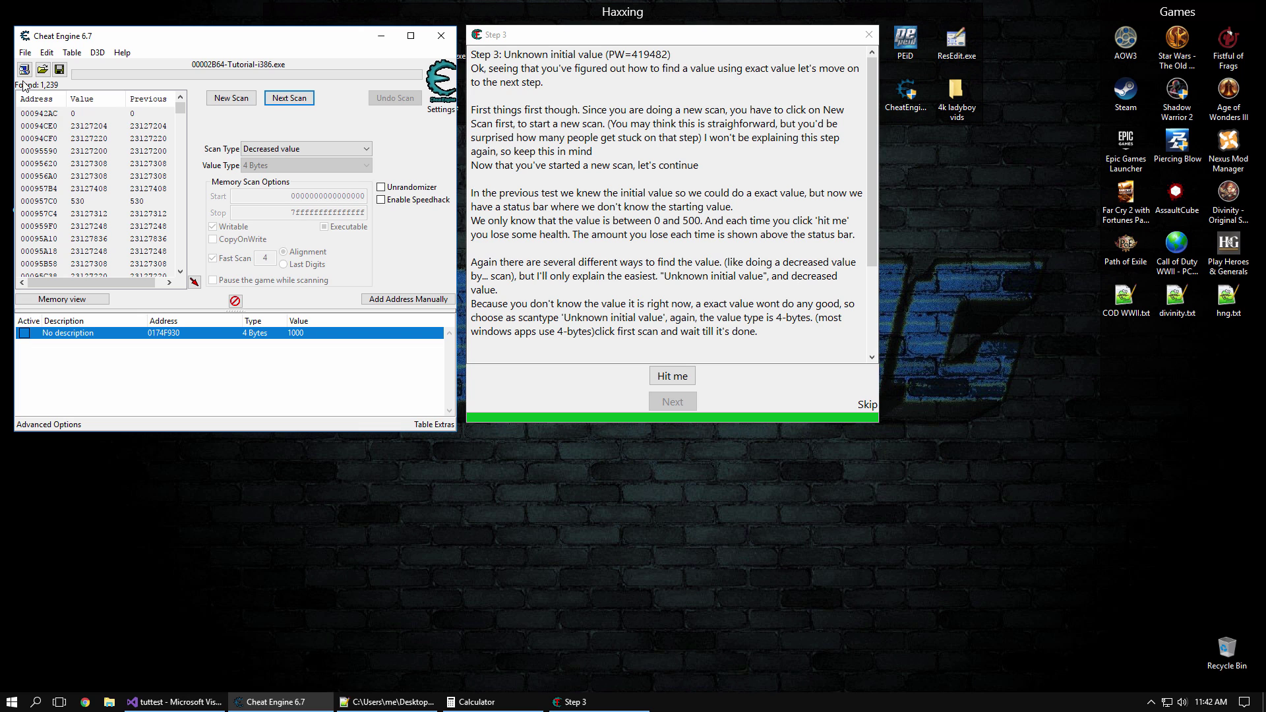
Take another hit in the tutorial and run a next scan for a value decreased by 10
click(621, 421)
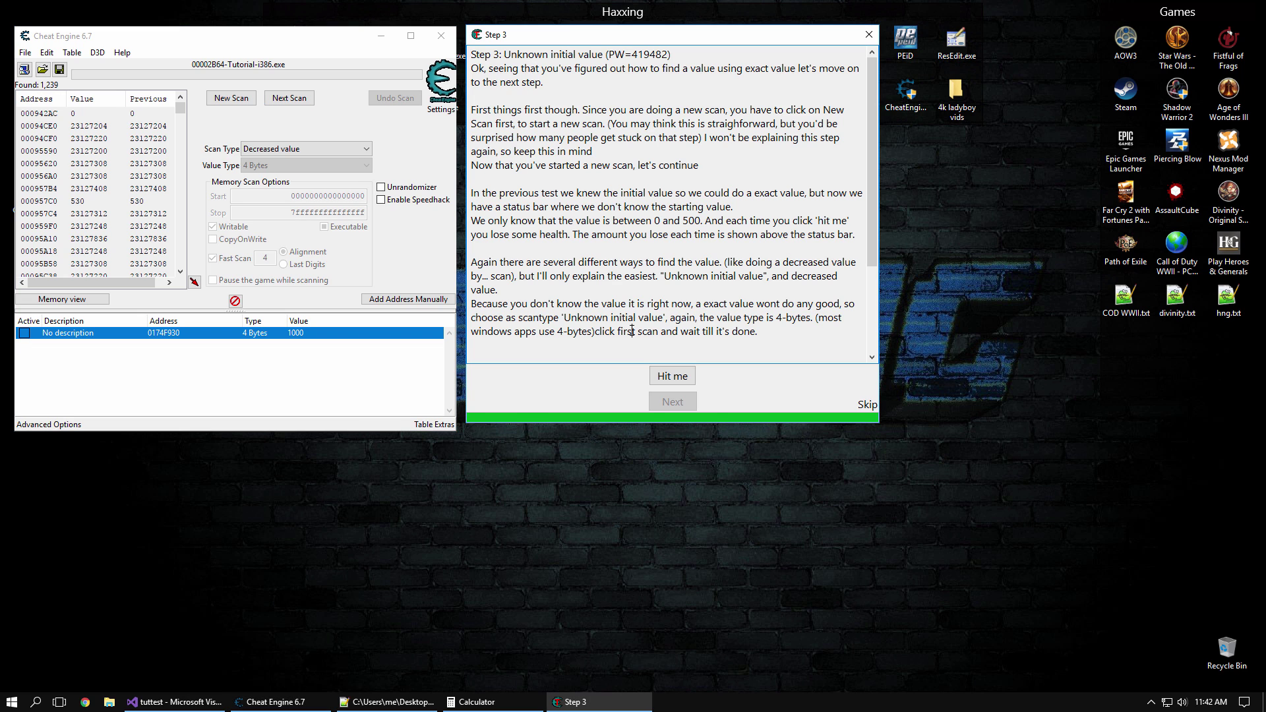
click(684, 381)
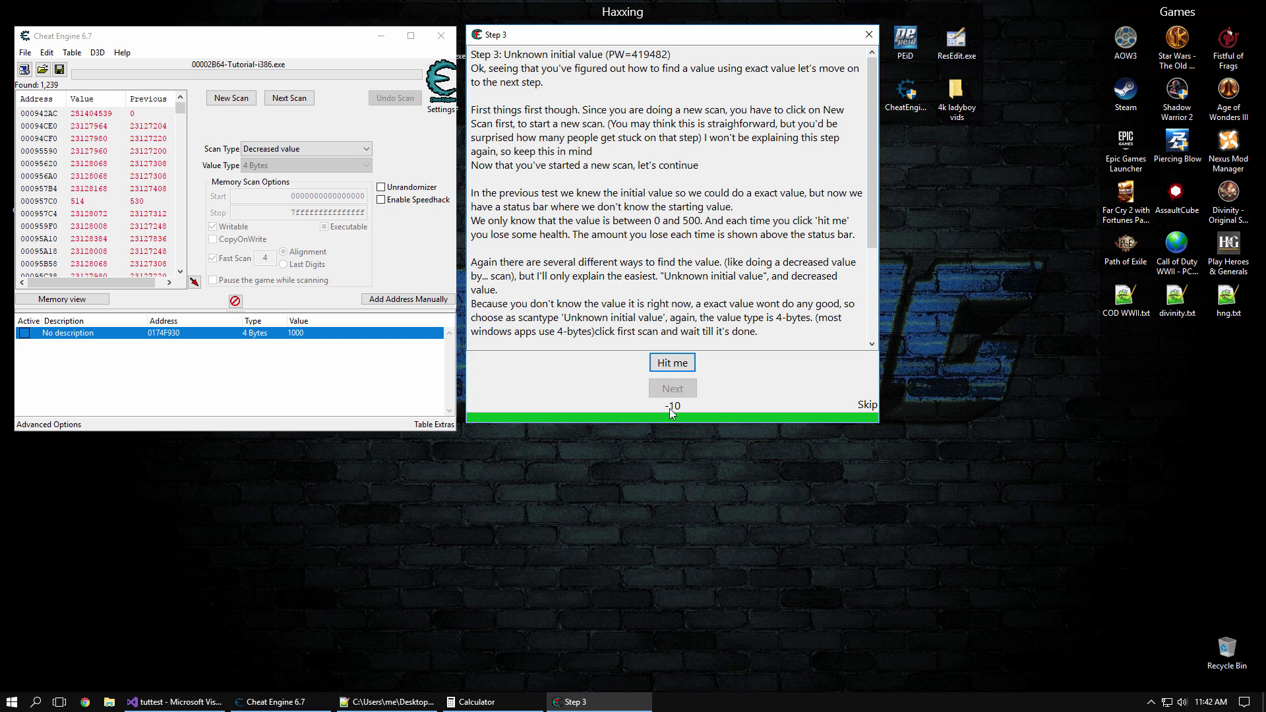
click(297, 149)
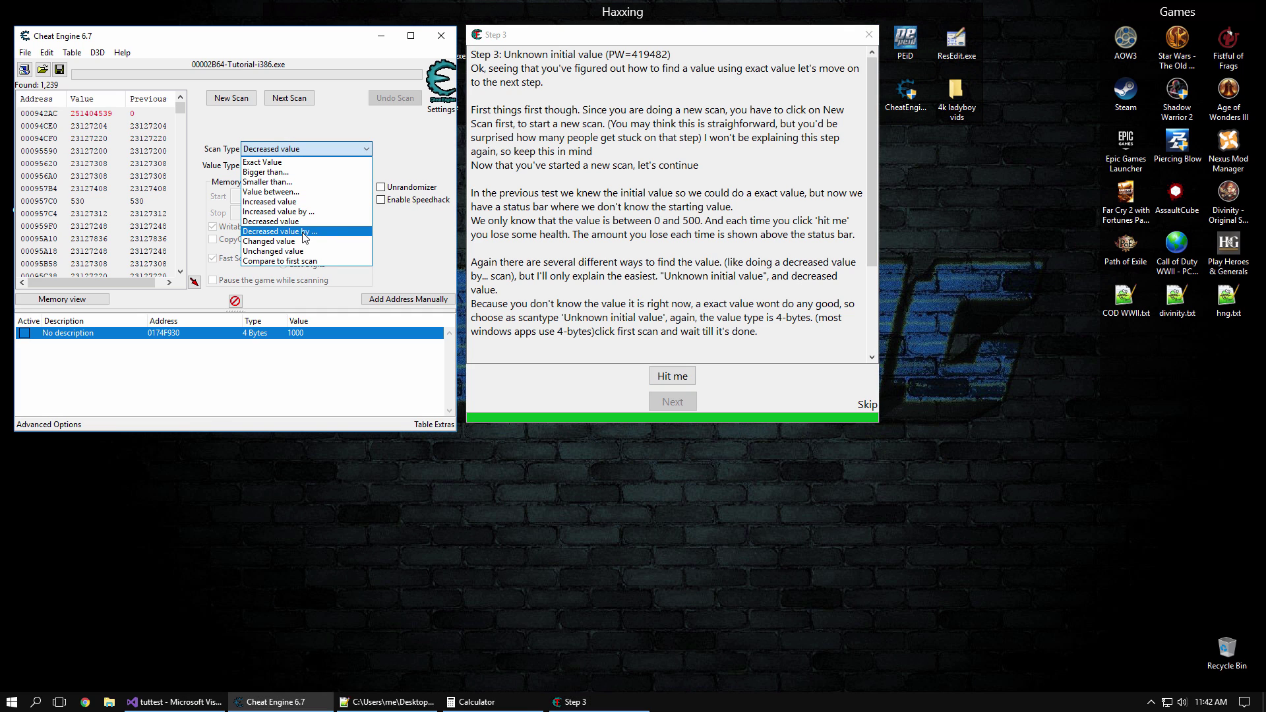
click(304, 232)
click(312, 128)
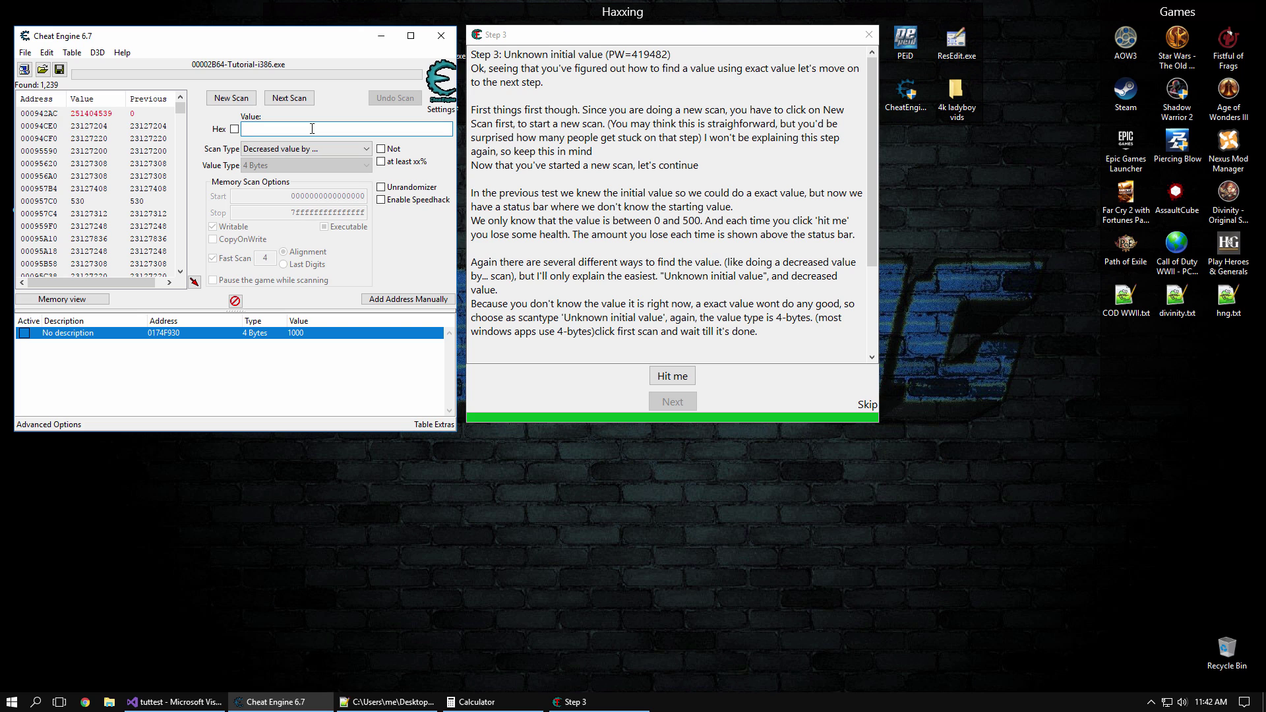
click(289, 98)
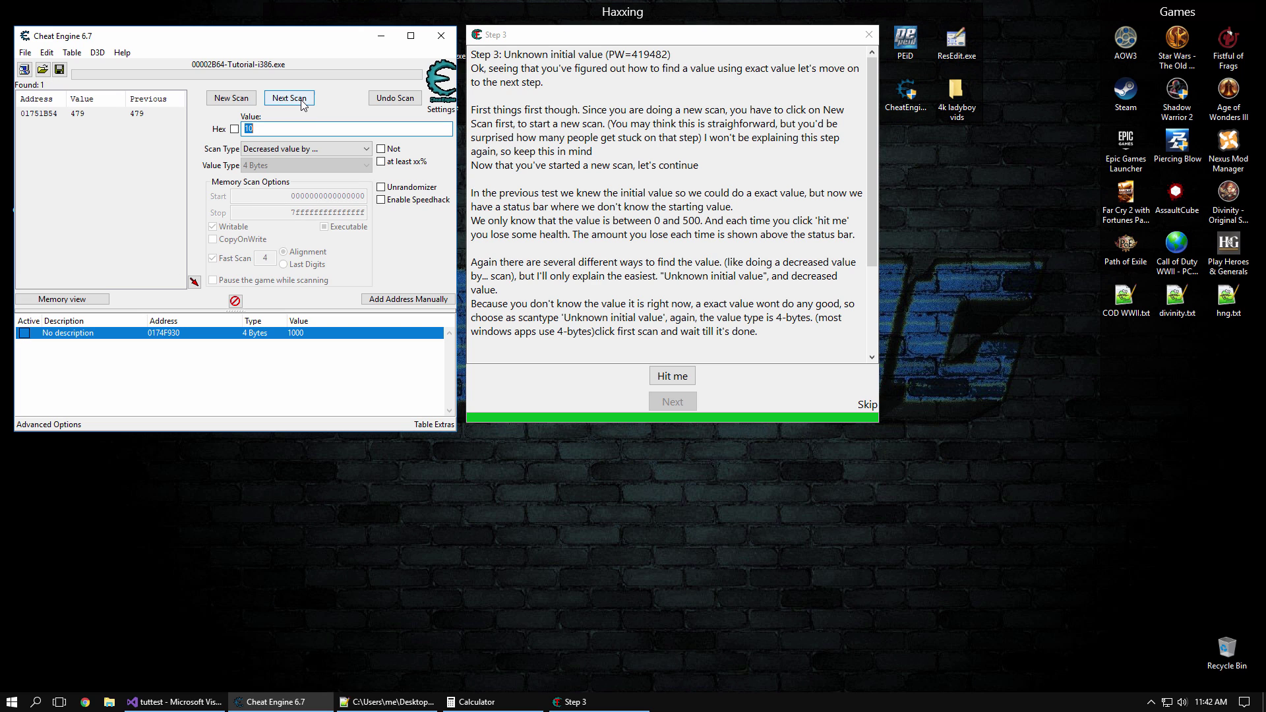
Add the newly found address to the address list and delete the old Step 2 entry
double_click(93, 115)
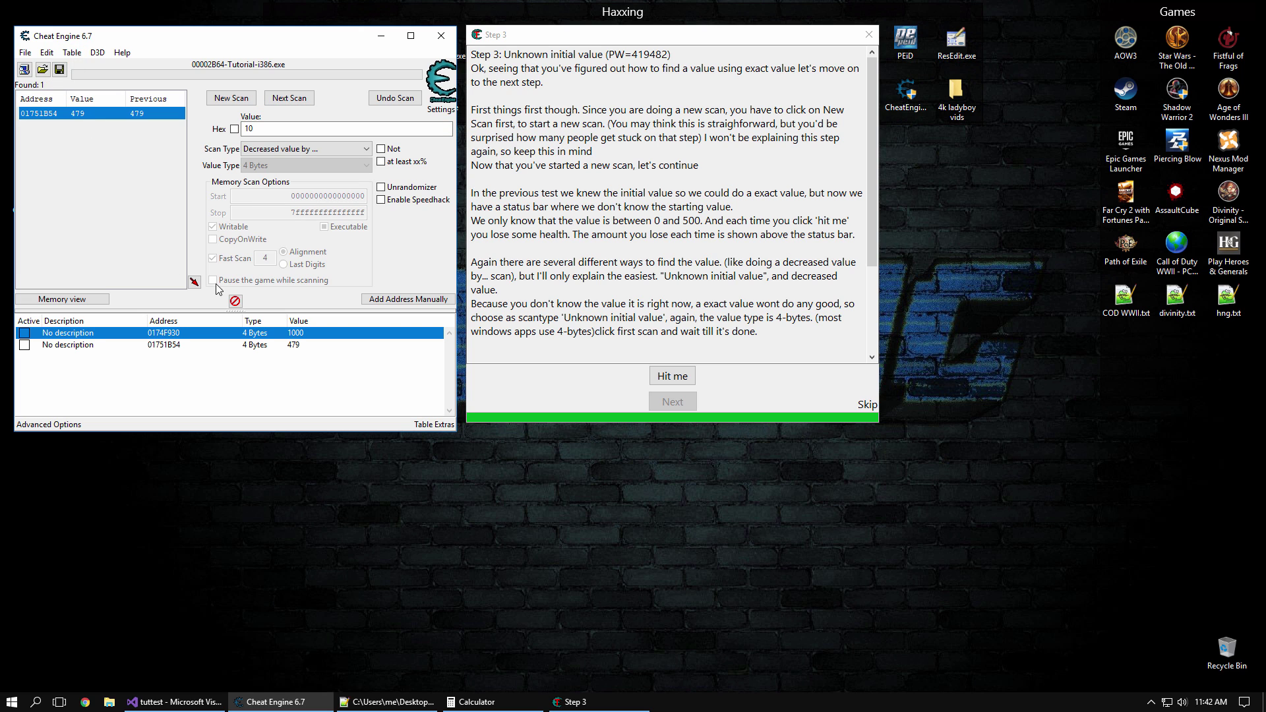
key(Delete)
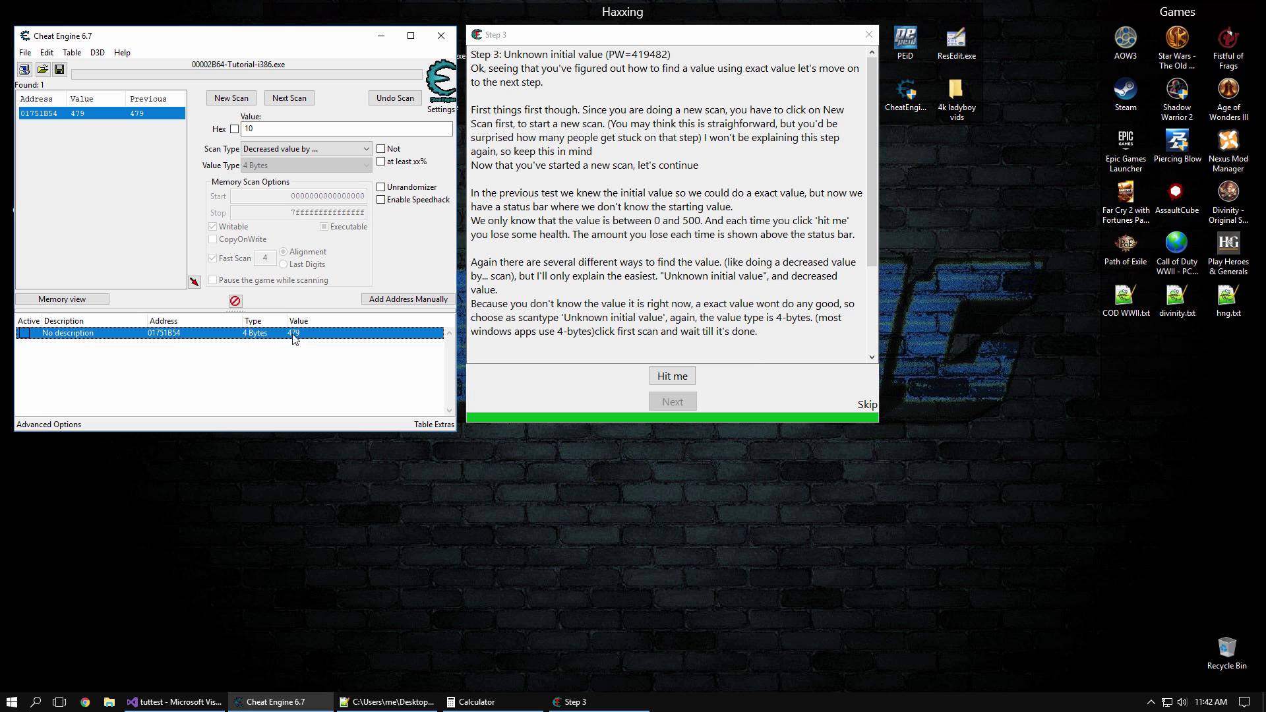
Try to change the found health address's value to 5000, as the tutorial's Step 3 requires
click(653, 253)
scroll(656, 251, down, 3)
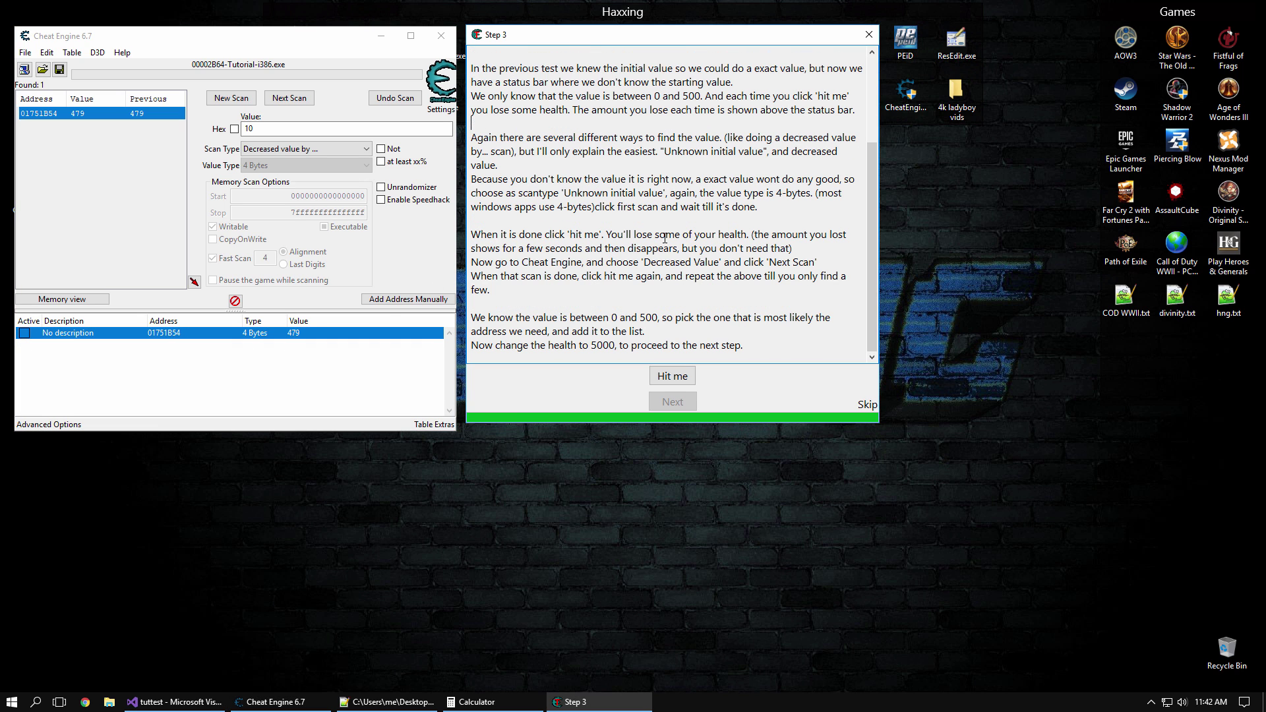
triple_click(503, 317)
click(567, 330)
click(310, 341)
double_click(308, 336)
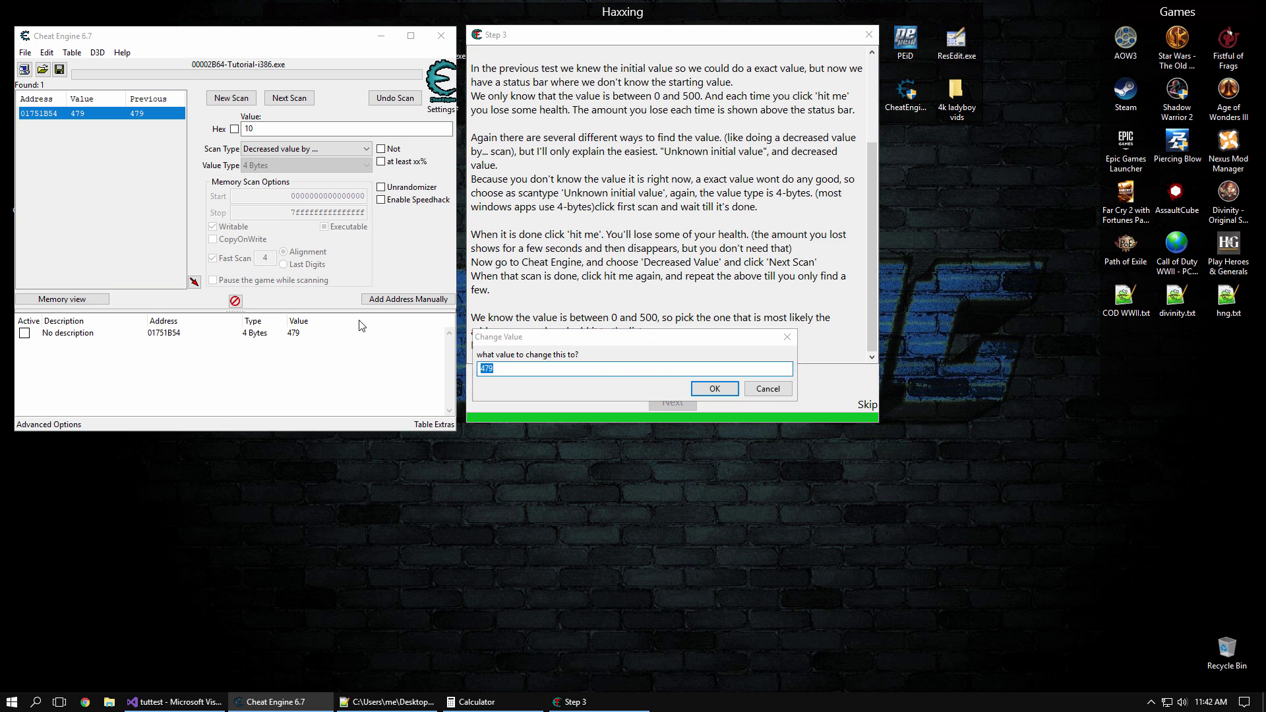
text(5000)
key(Return)
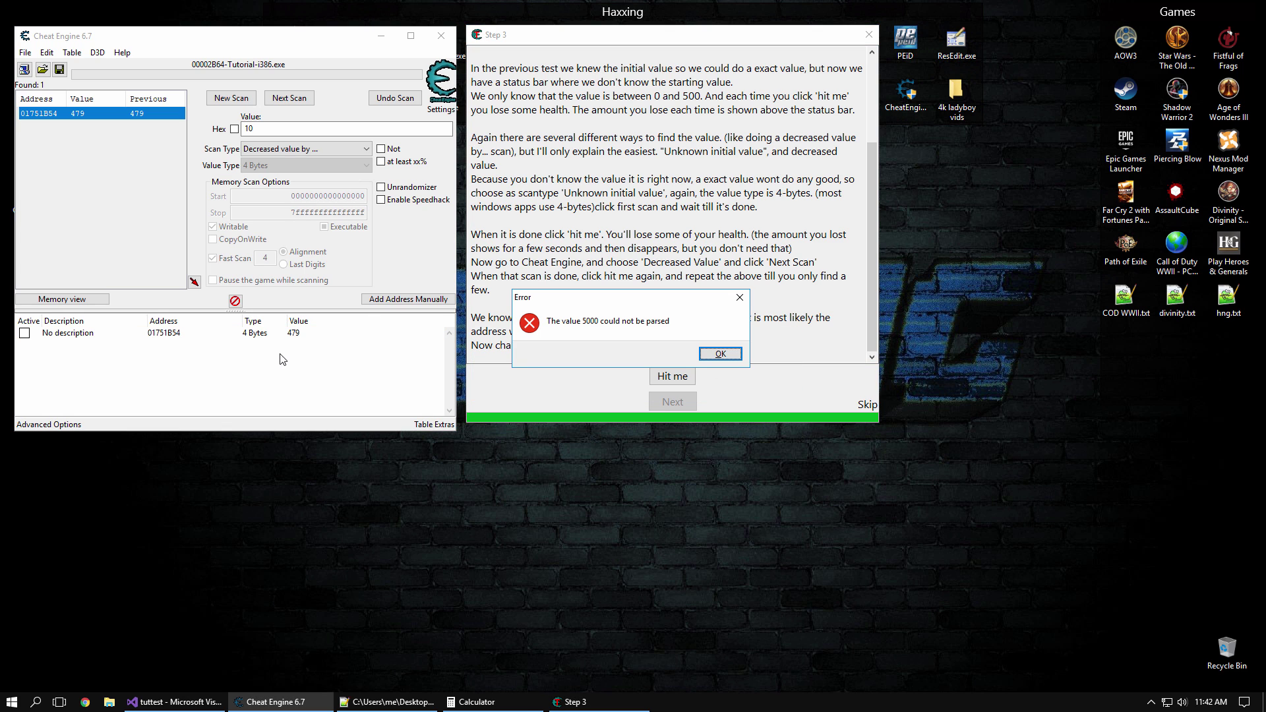
key(Return)
Set the found health address's value to 5000 and continue to Step 4 of the tutorial
double_click(359, 336)
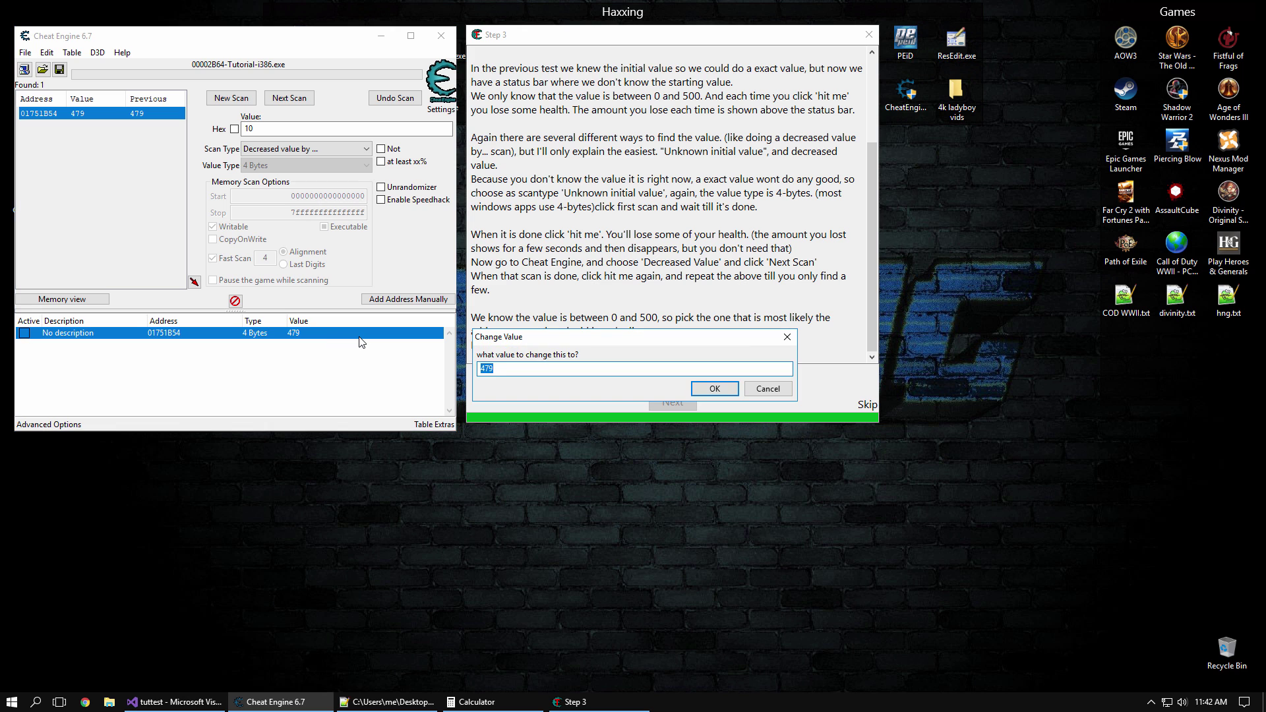
text(5000)
key(Return)
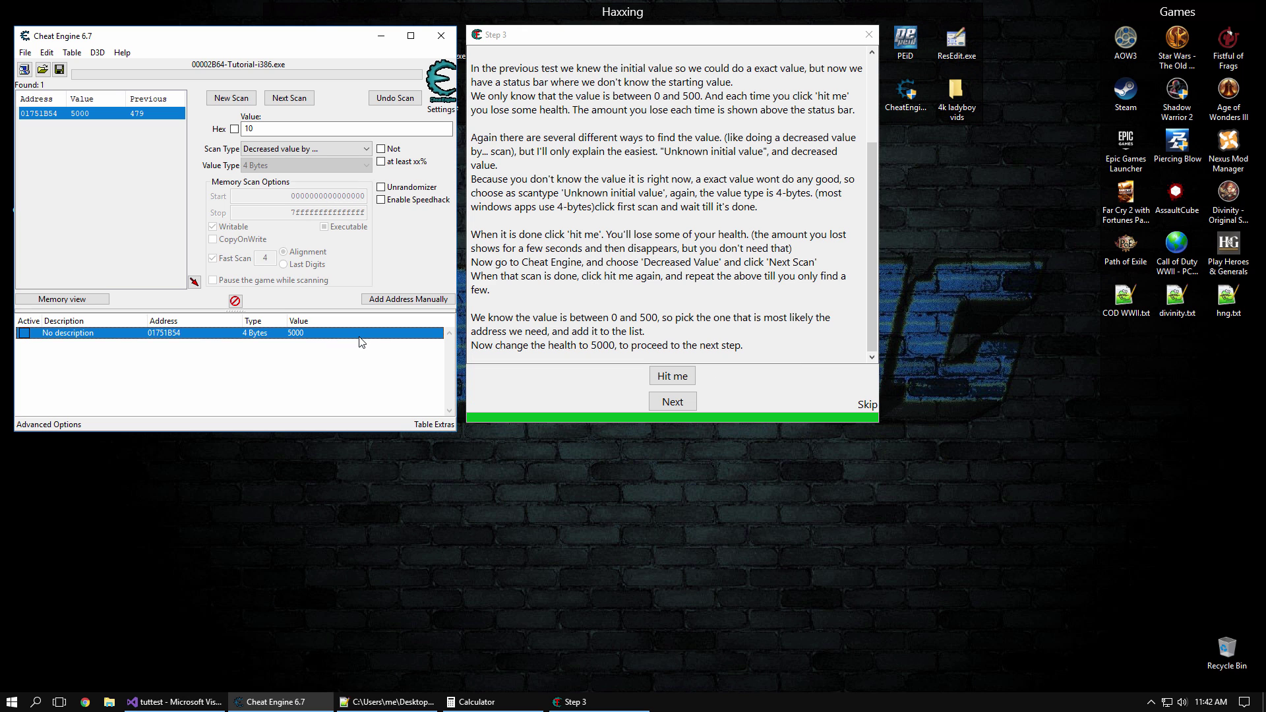
click(673, 402)
click(611, 221)
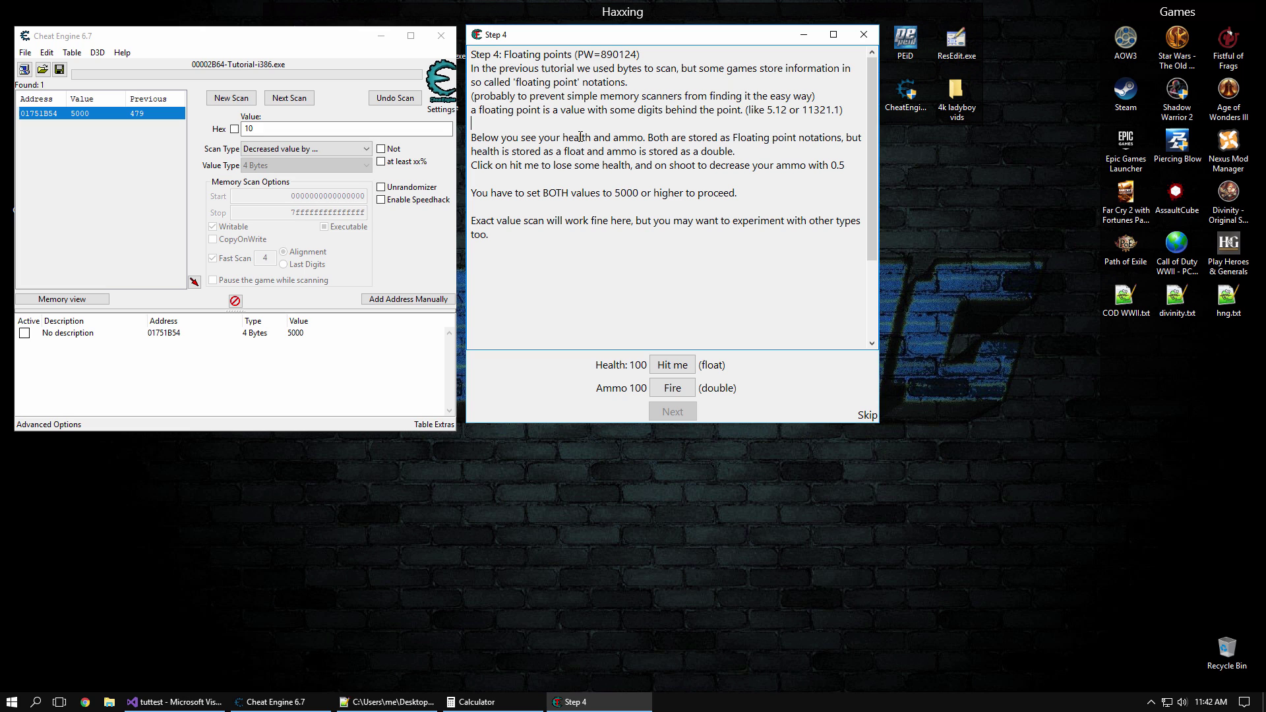
Start a new scan with value type Float and run the first scan for the exact value 100
click(231, 98)
click(301, 166)
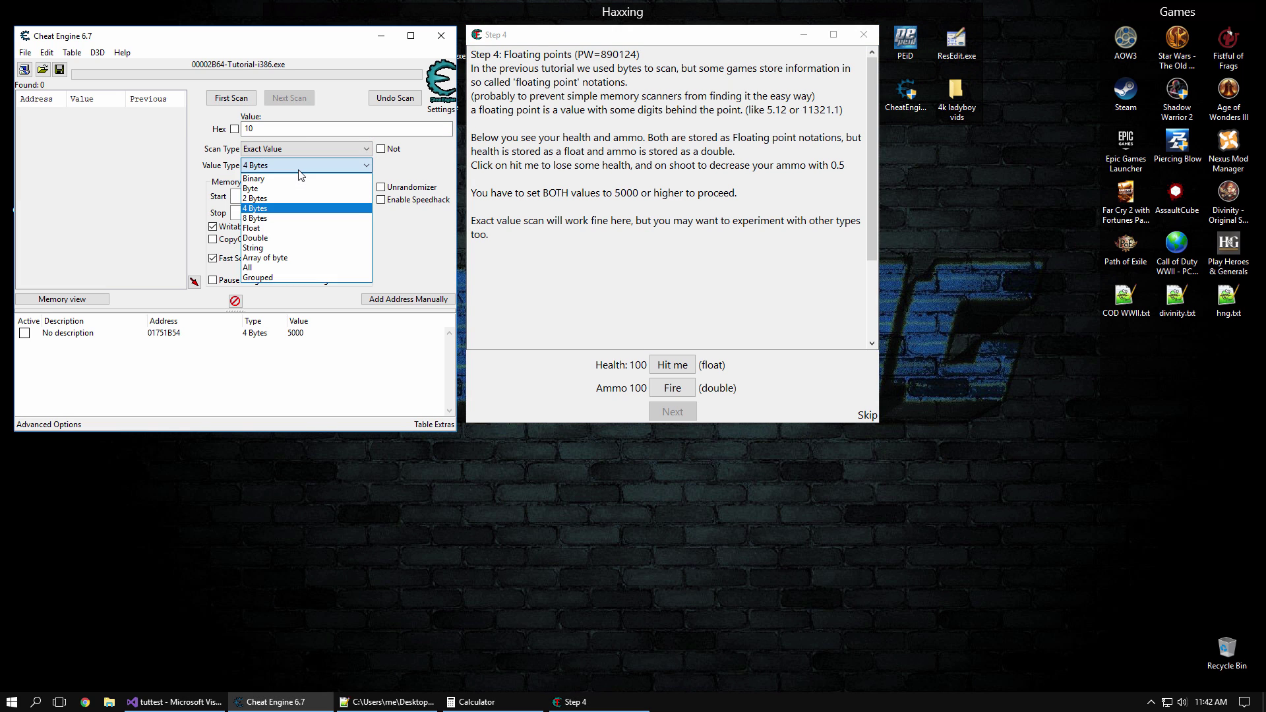
click(301, 173)
click(286, 168)
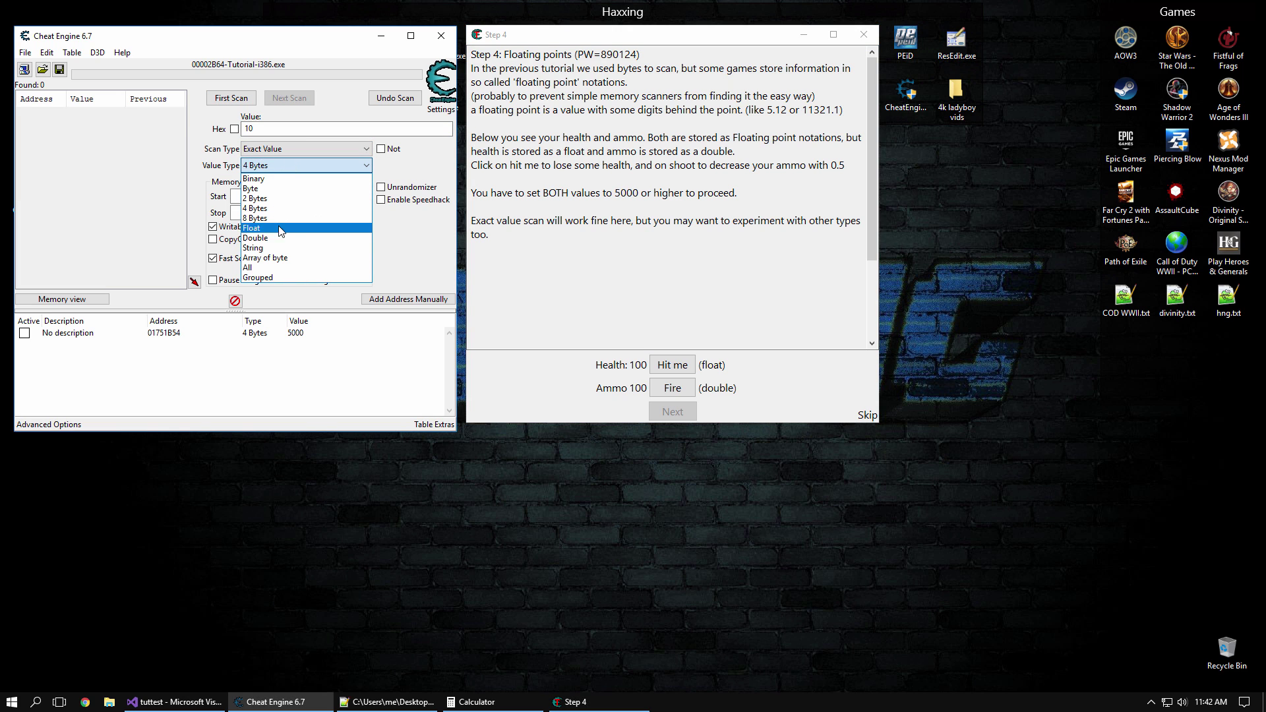
click(281, 229)
double_click(249, 128)
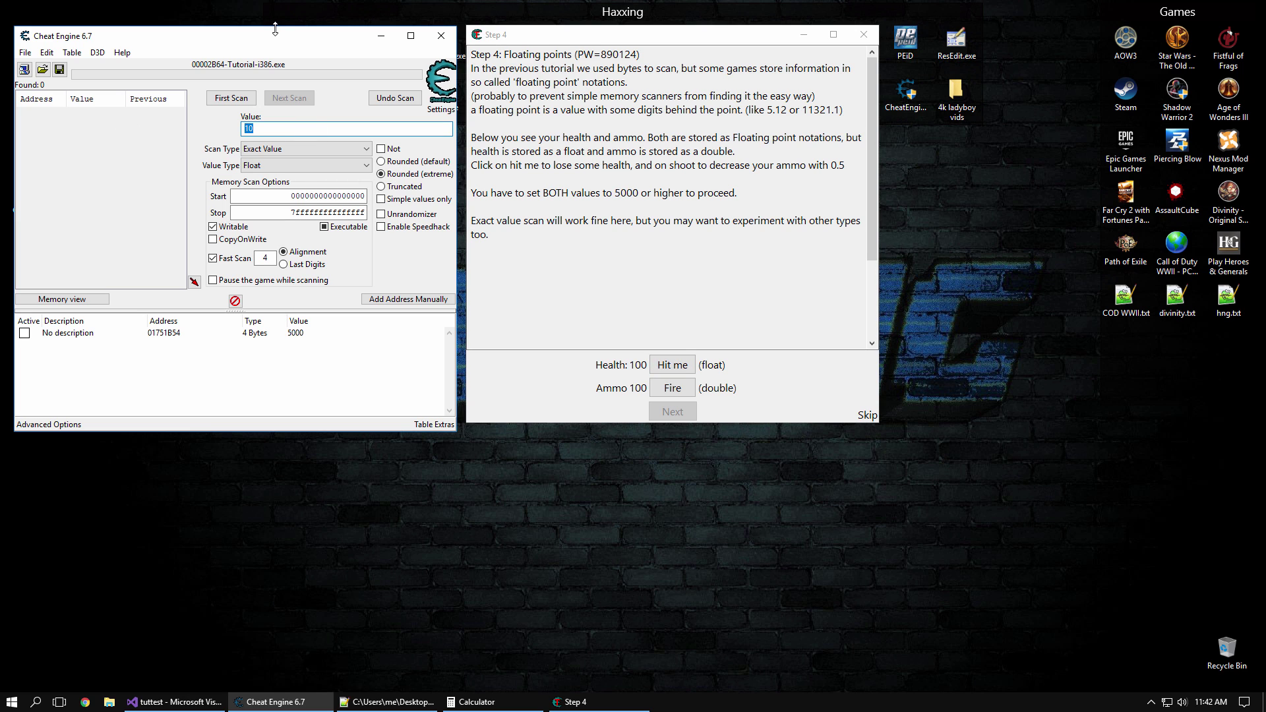
text(100)
key(Return)
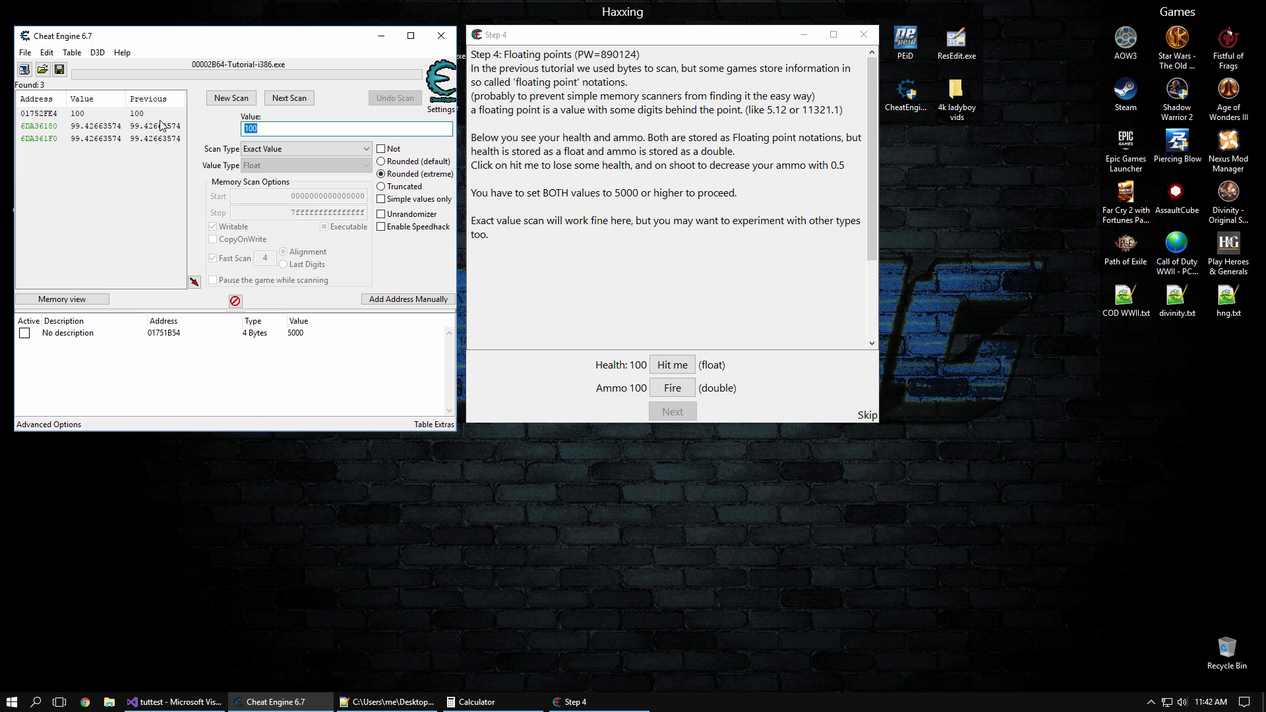
Take a hit in the tutorial and add the float address that changes with the health to the address list
click(659, 356)
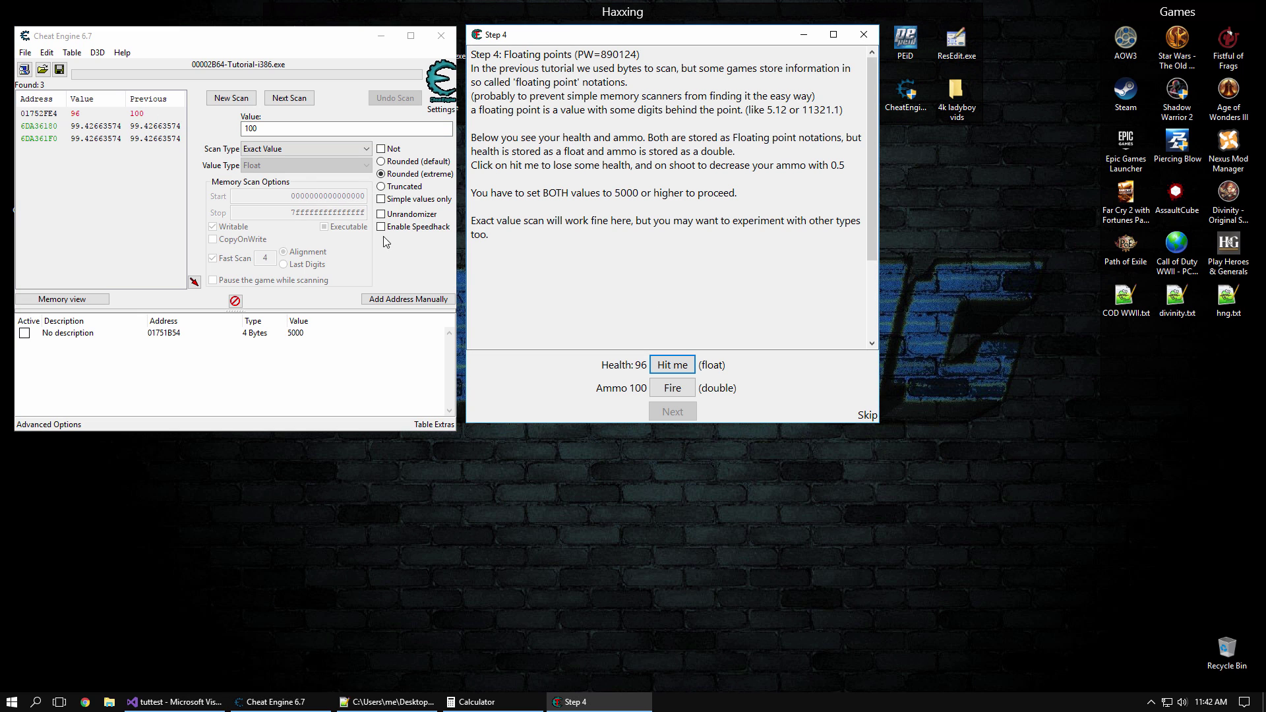
click(81, 116)
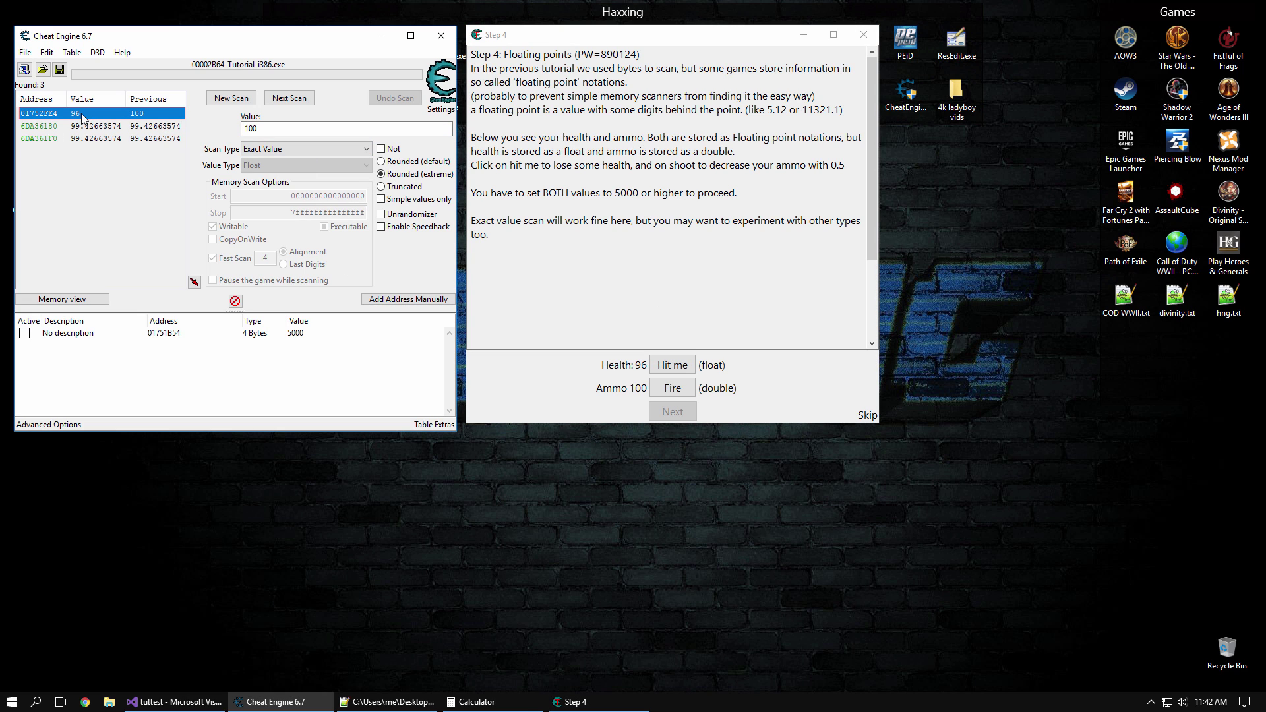
double_click(81, 116)
click(315, 347)
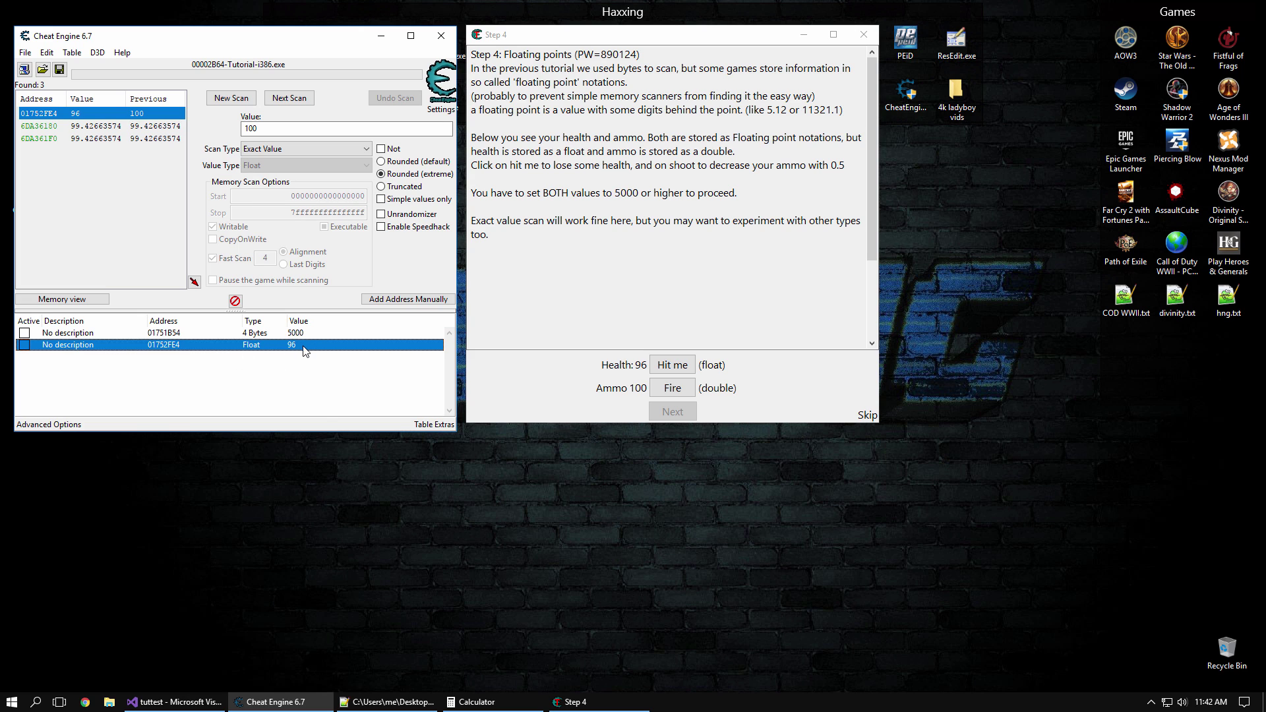
Set the float health address's value to 5000 in the address list
double_click(310, 347)
text(5000)
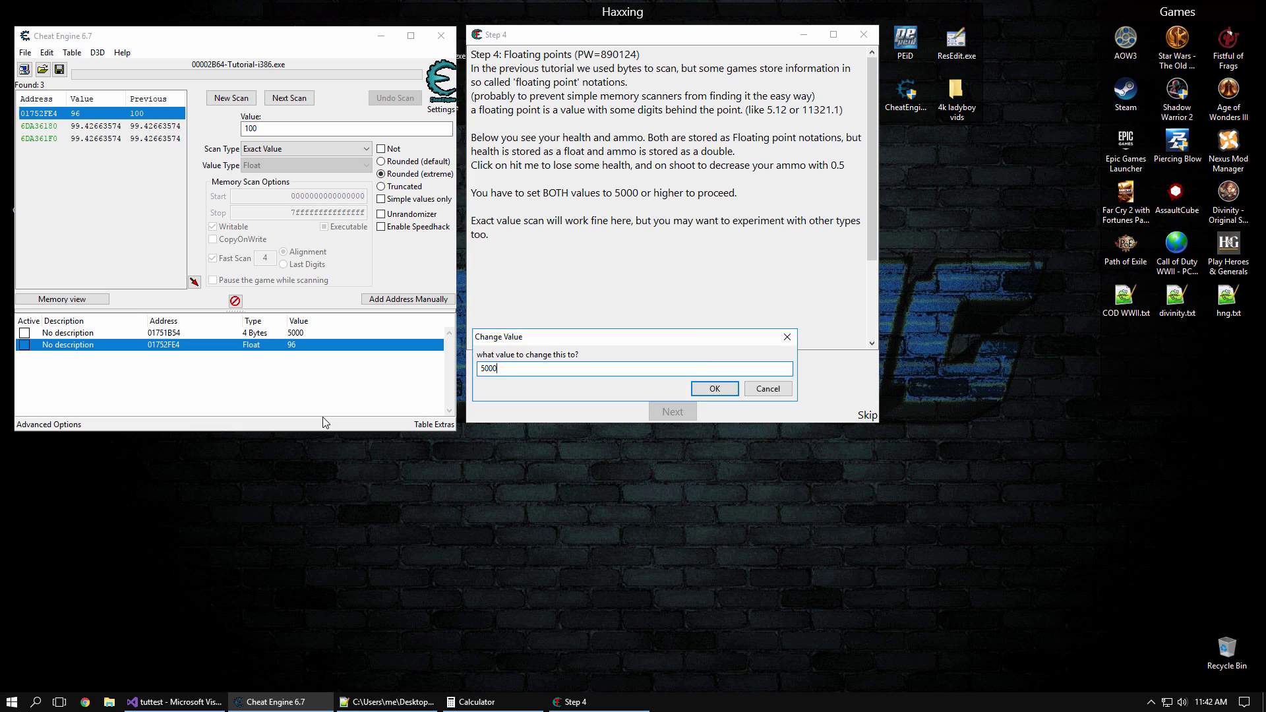
key(Return)
click(692, 295)
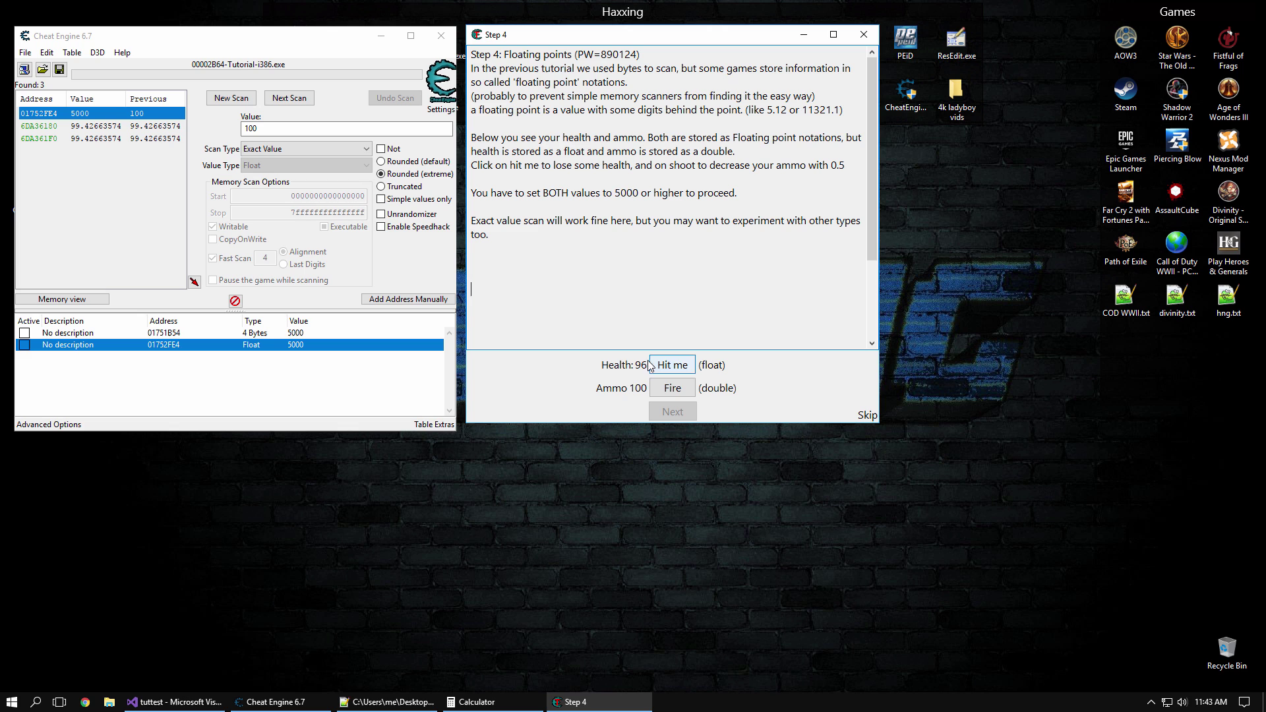
Find the ammo address with a new Double scan for the exact value 100, check it by firing once, and add it to the address list
click(253, 111)
click(251, 99)
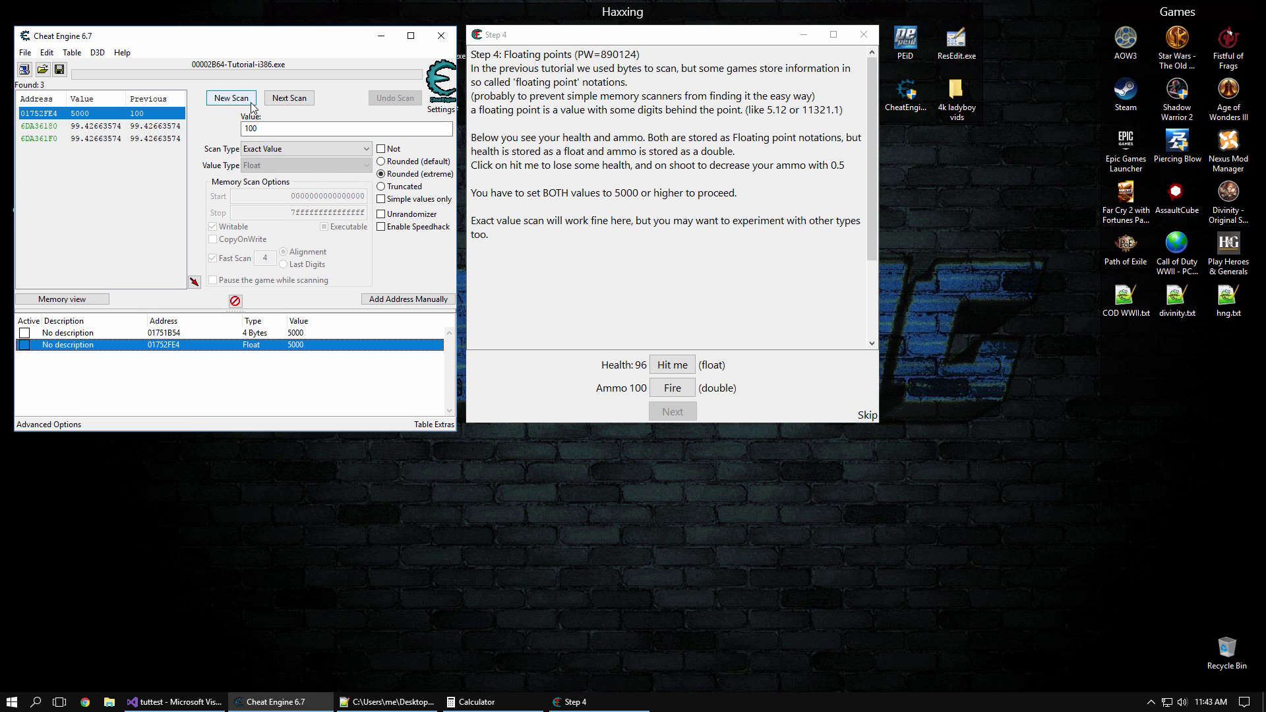
click(276, 166)
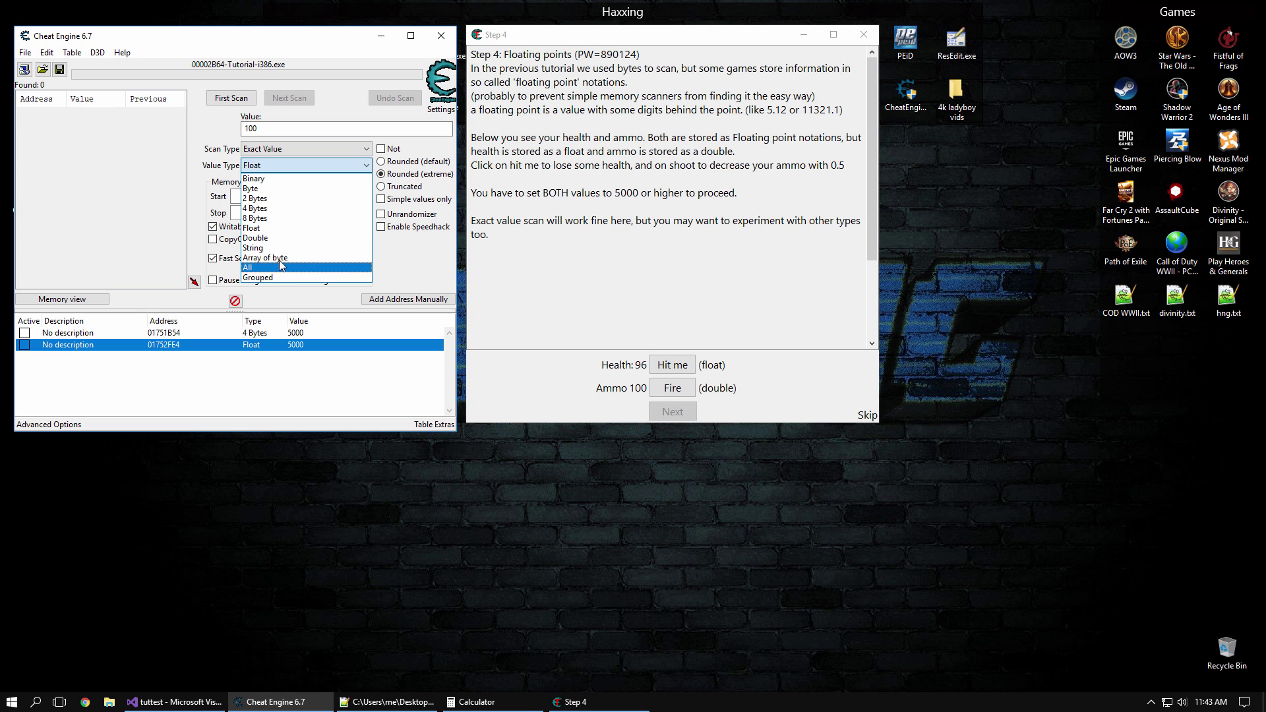
click(281, 238)
click(306, 130)
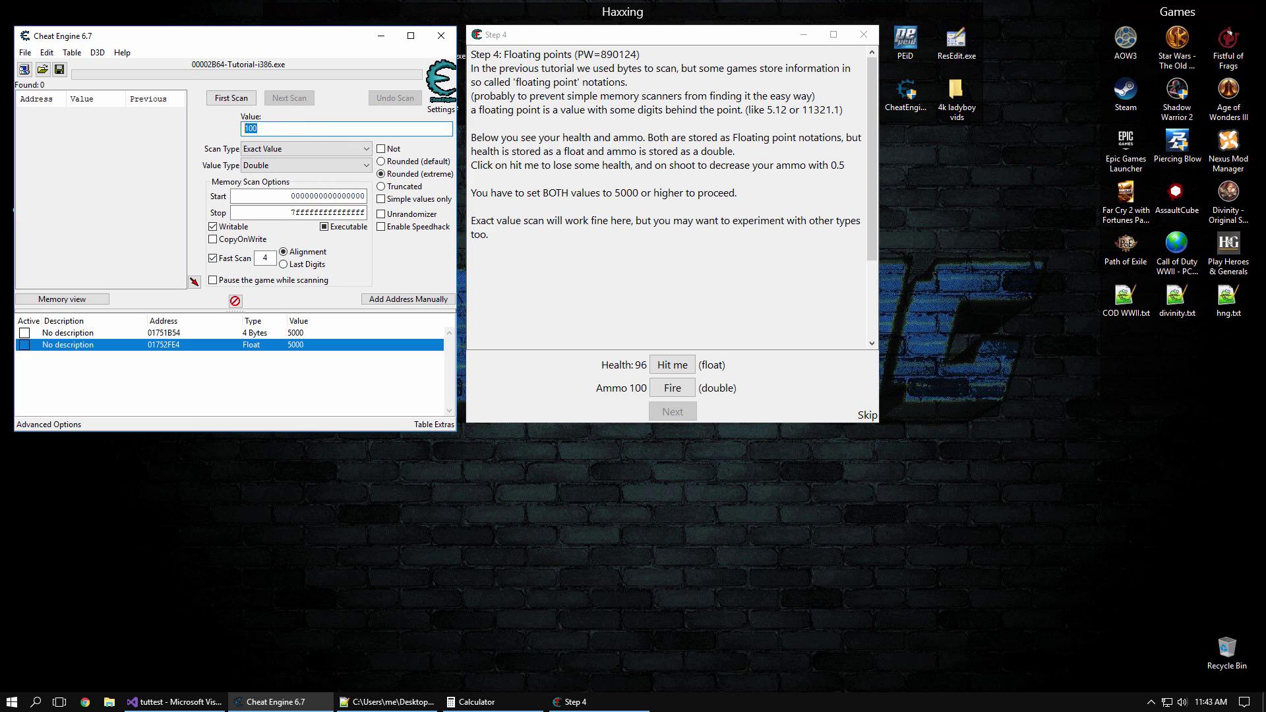
key(Return)
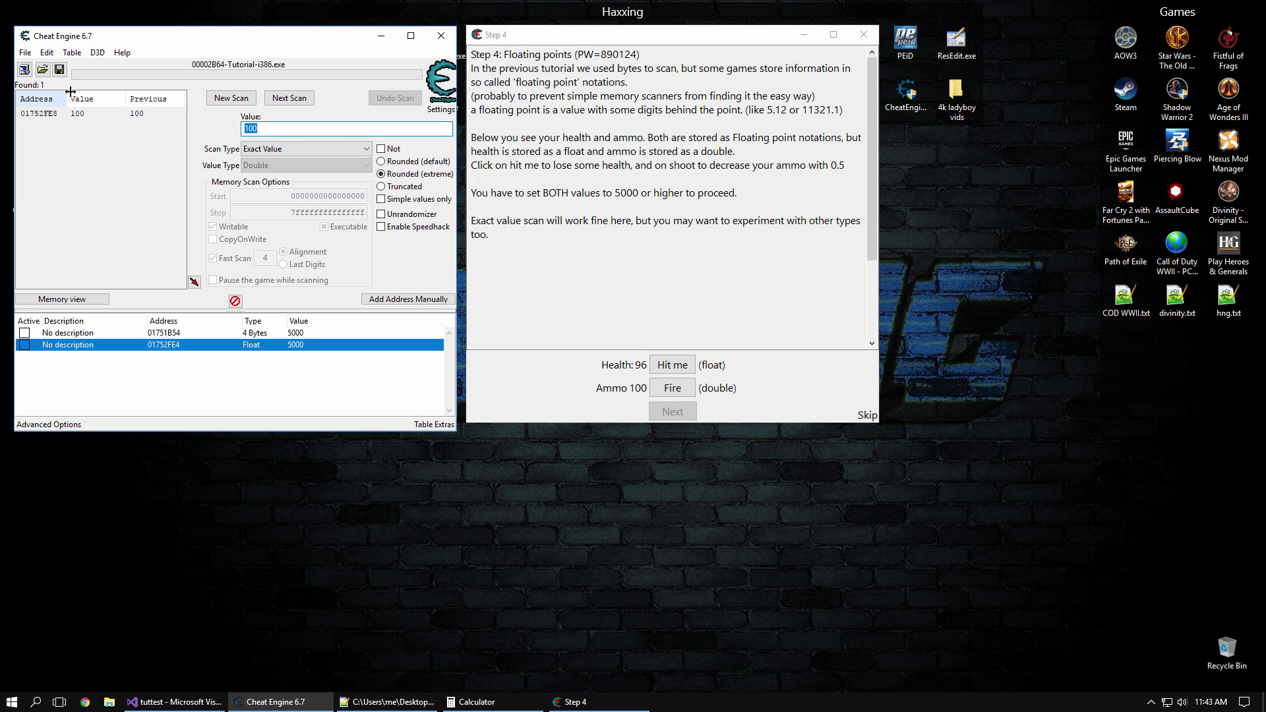
click(685, 393)
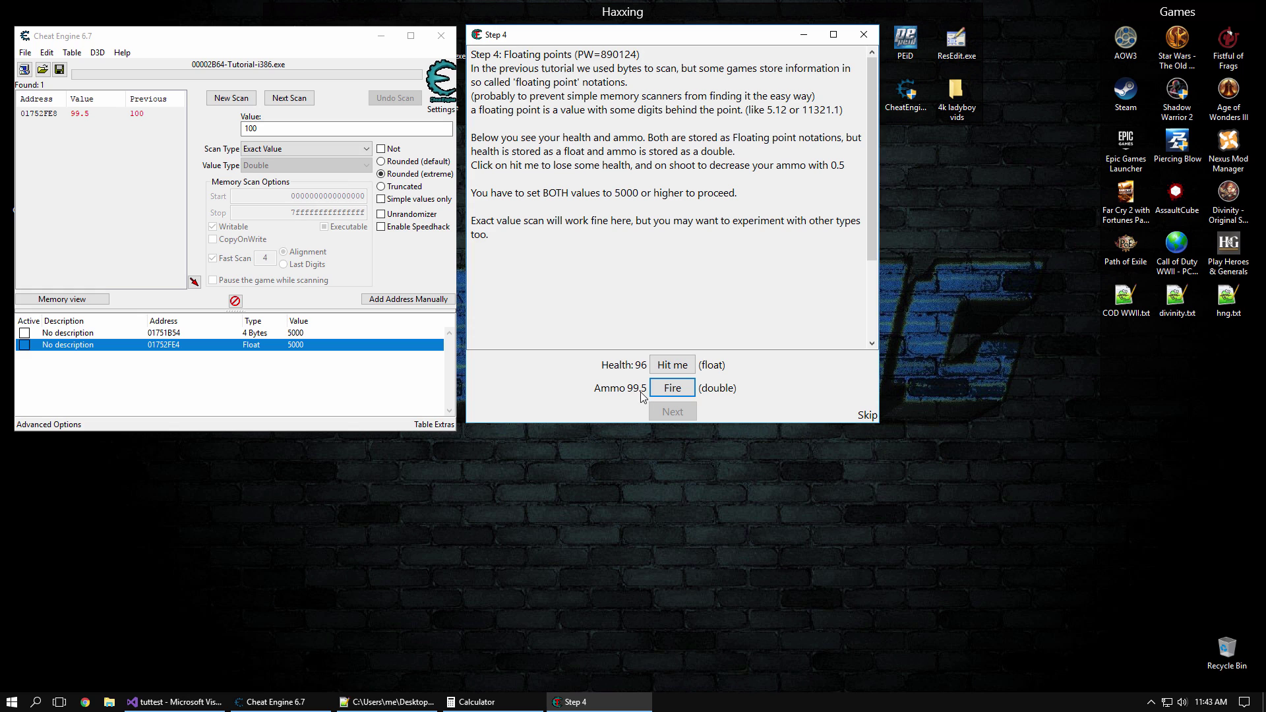
double_click(85, 113)
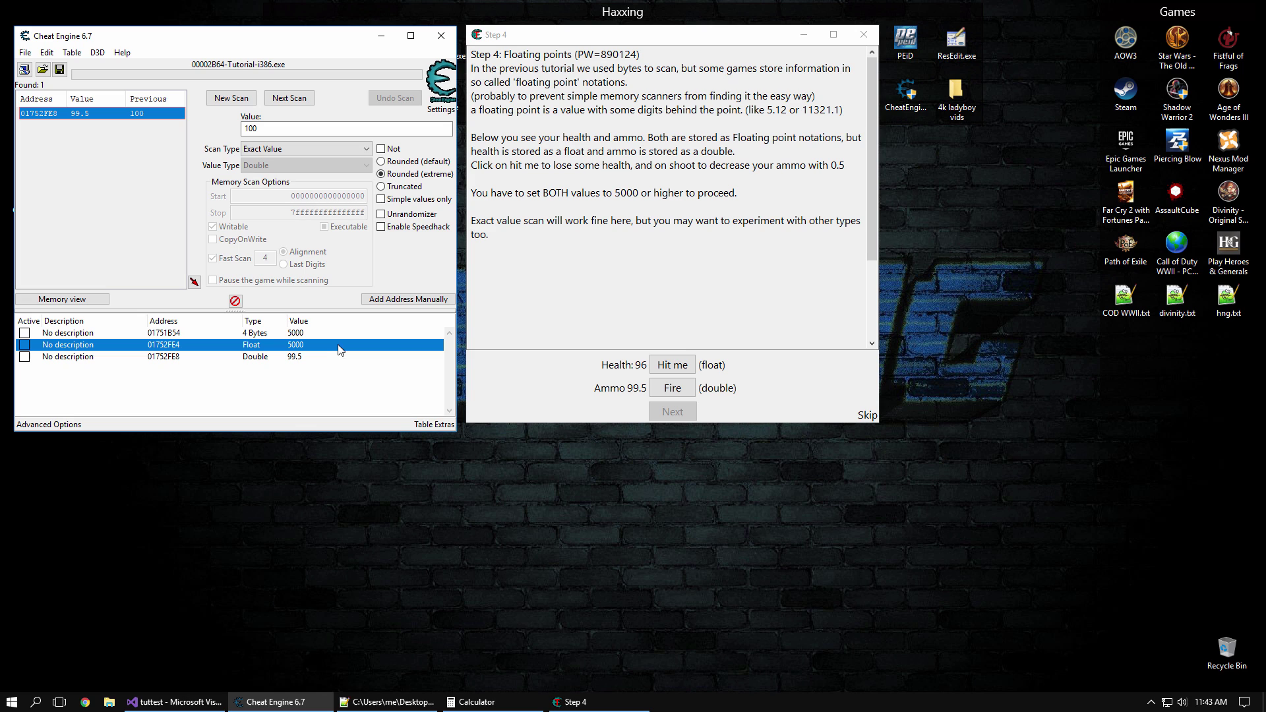
Set the double ammo address's value to 5000 and continue to Step 5 of the tutorial
double_click(311, 356)
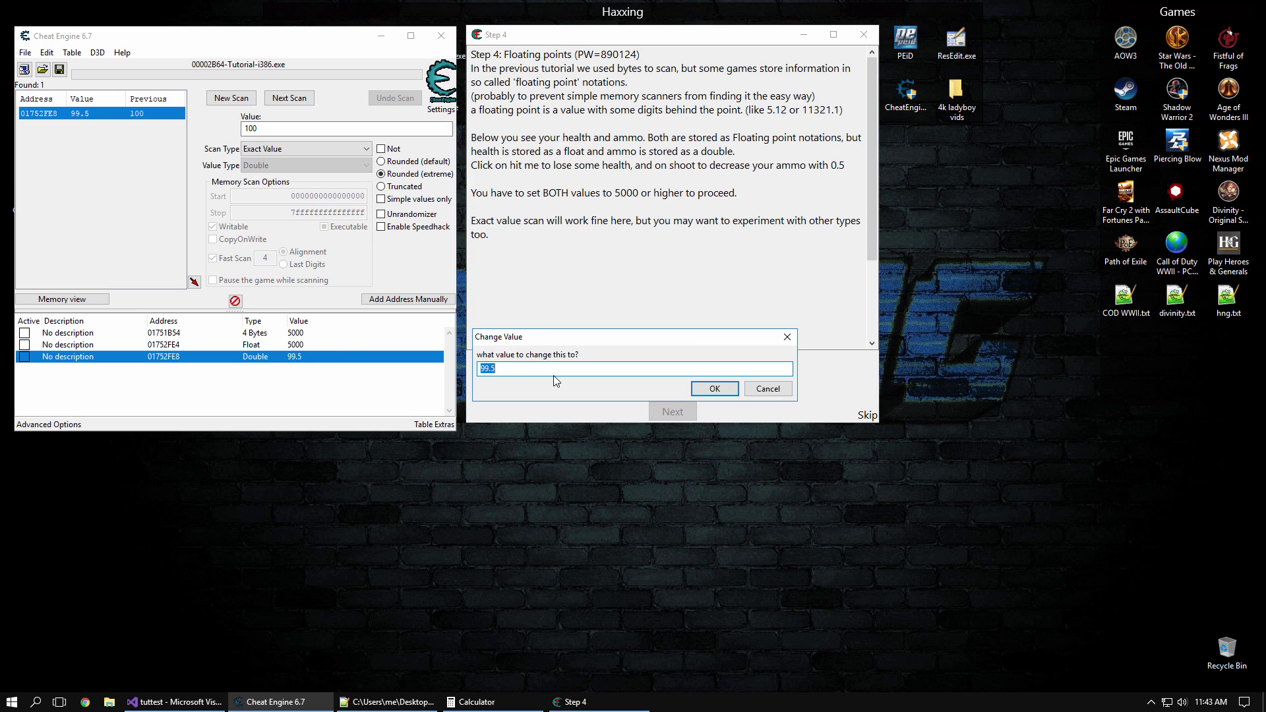
text(5000)
key(Return)
click(672, 412)
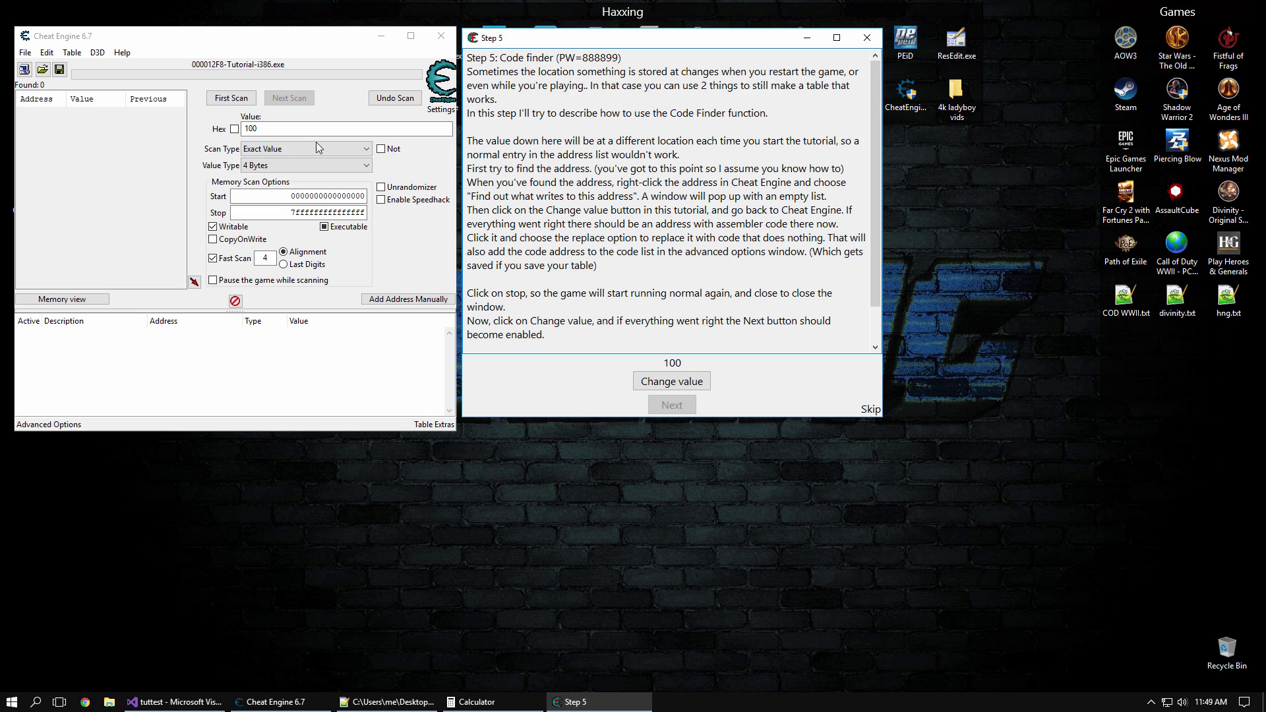
Run a first 4 Bytes scan for the exact value 100 and change the value in the tutorial
click(342, 130)
key(Return)
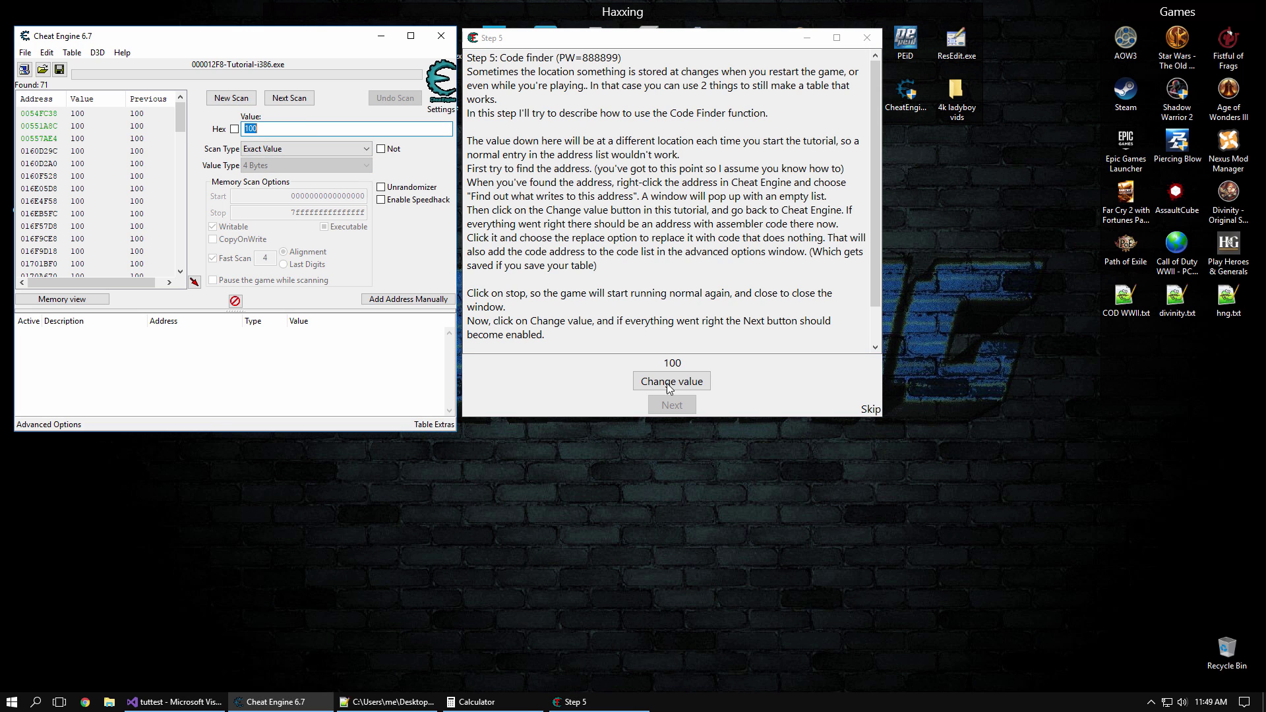
key(alt+Tab)
key(space)
Run a next scan for the exact value 61 and add the found address to the address list
key(alt+Tab)
text(61)
key(Return)
double_click(120, 112)
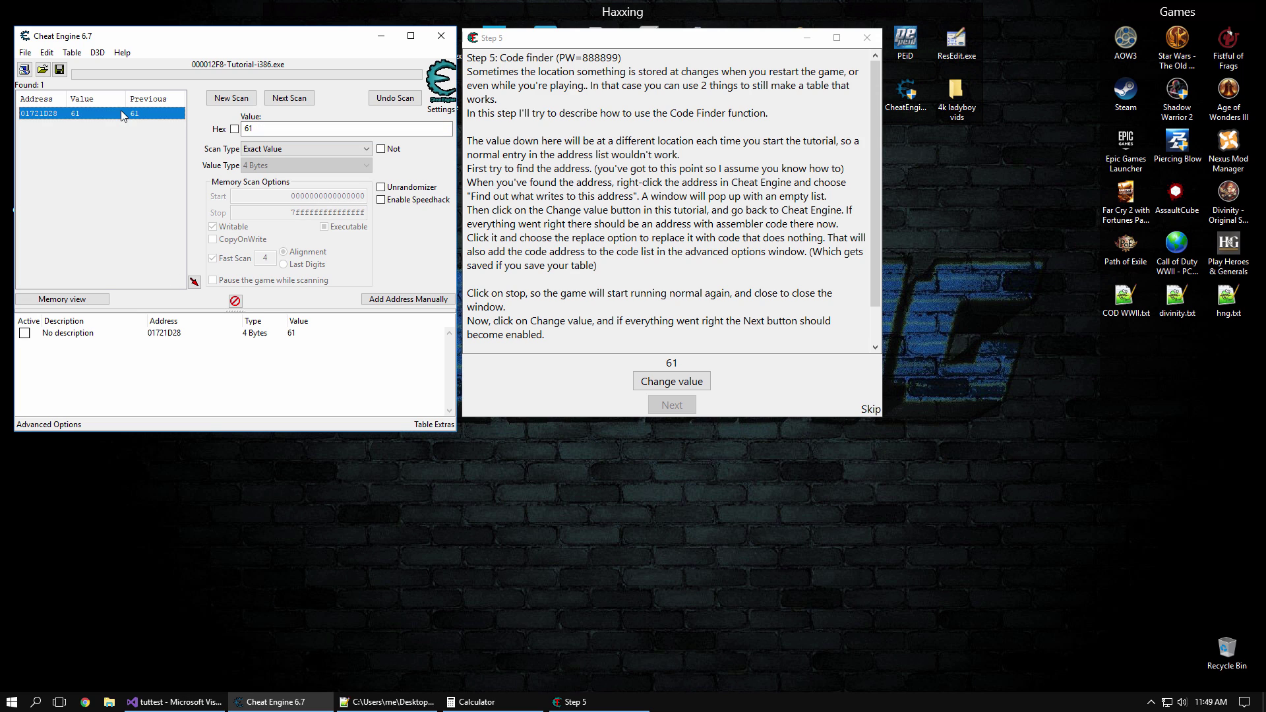
Attach the debugger to find out what writes to the listed address, and trigger a value change in the tutorial
click(247, 335)
right_click(247, 335)
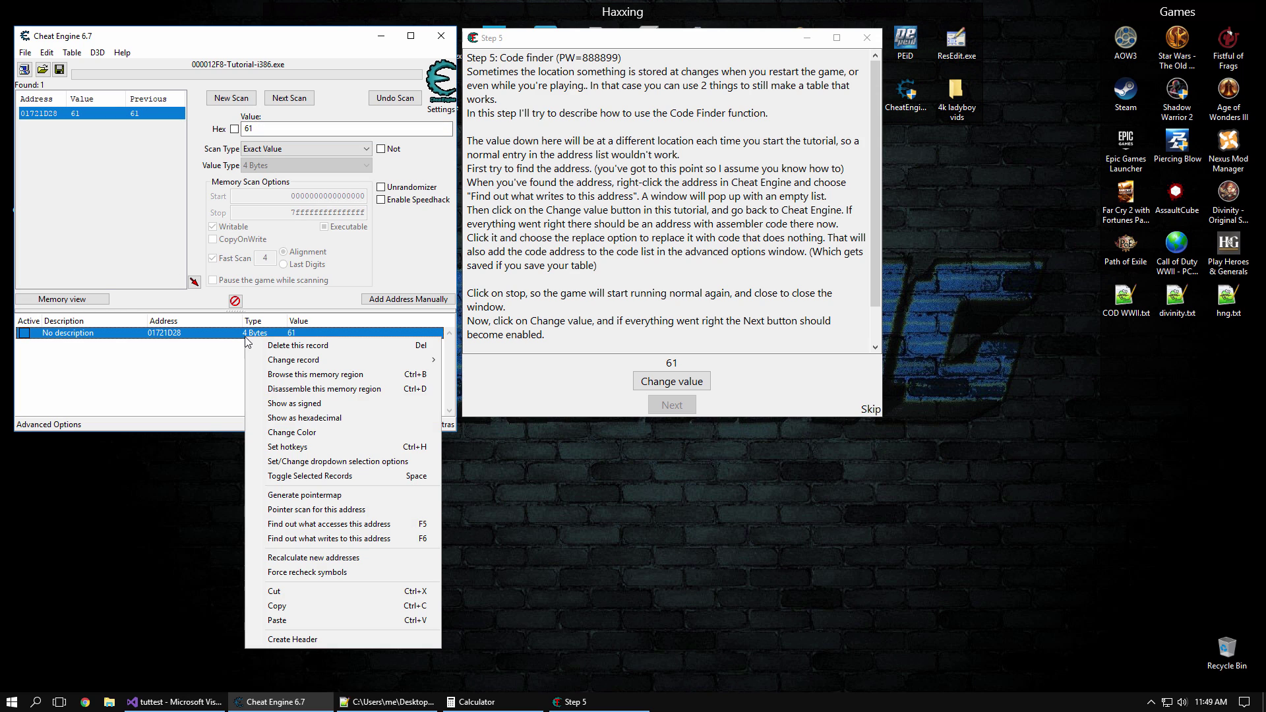
click(381, 538)
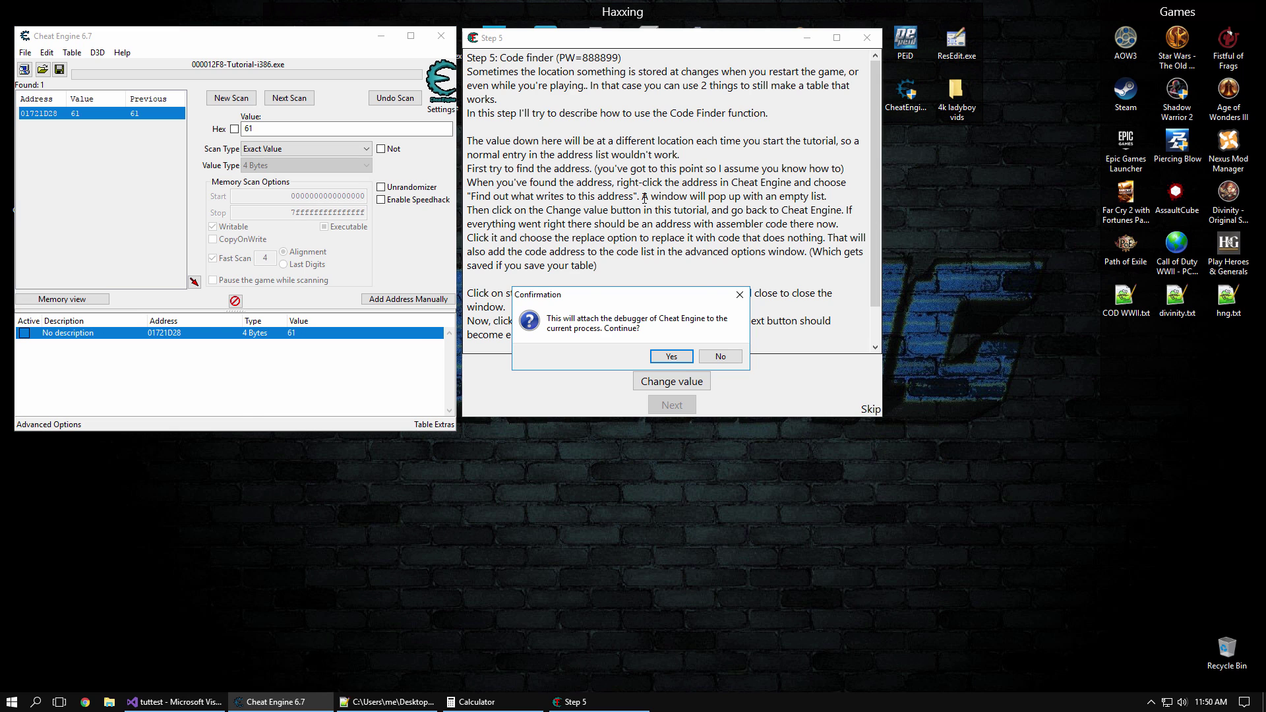
click(671, 356)
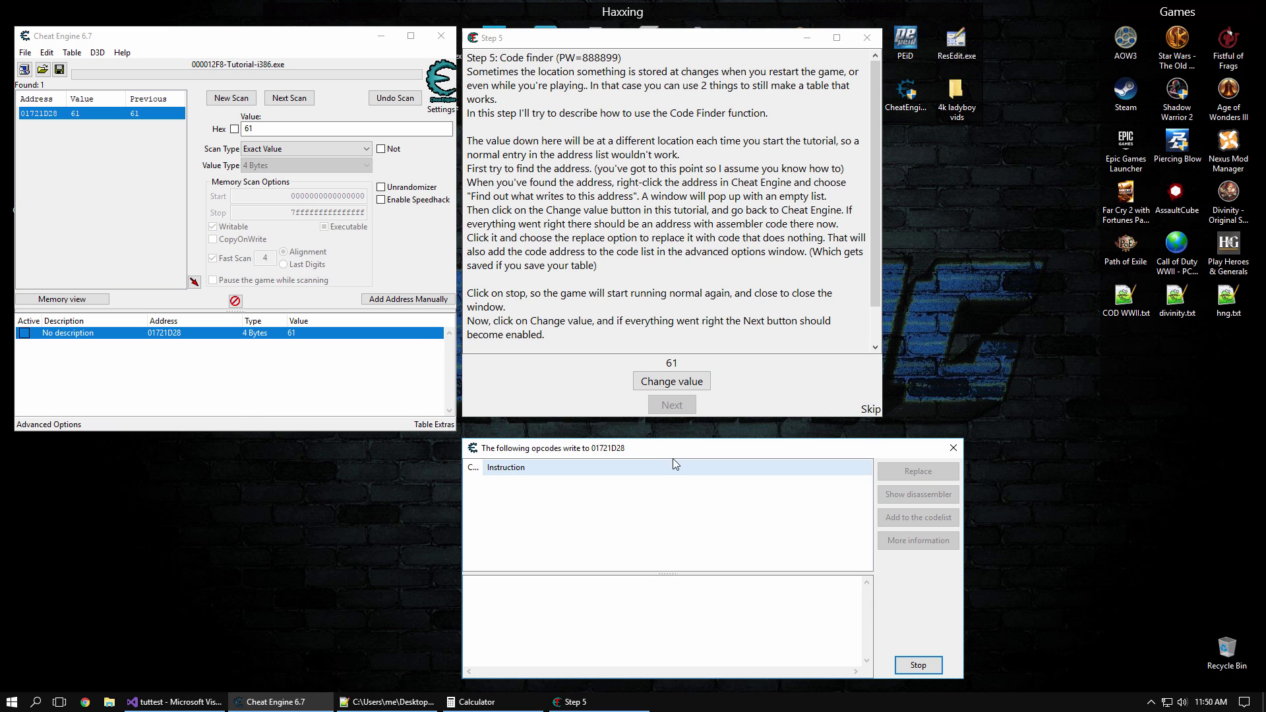
click(684, 387)
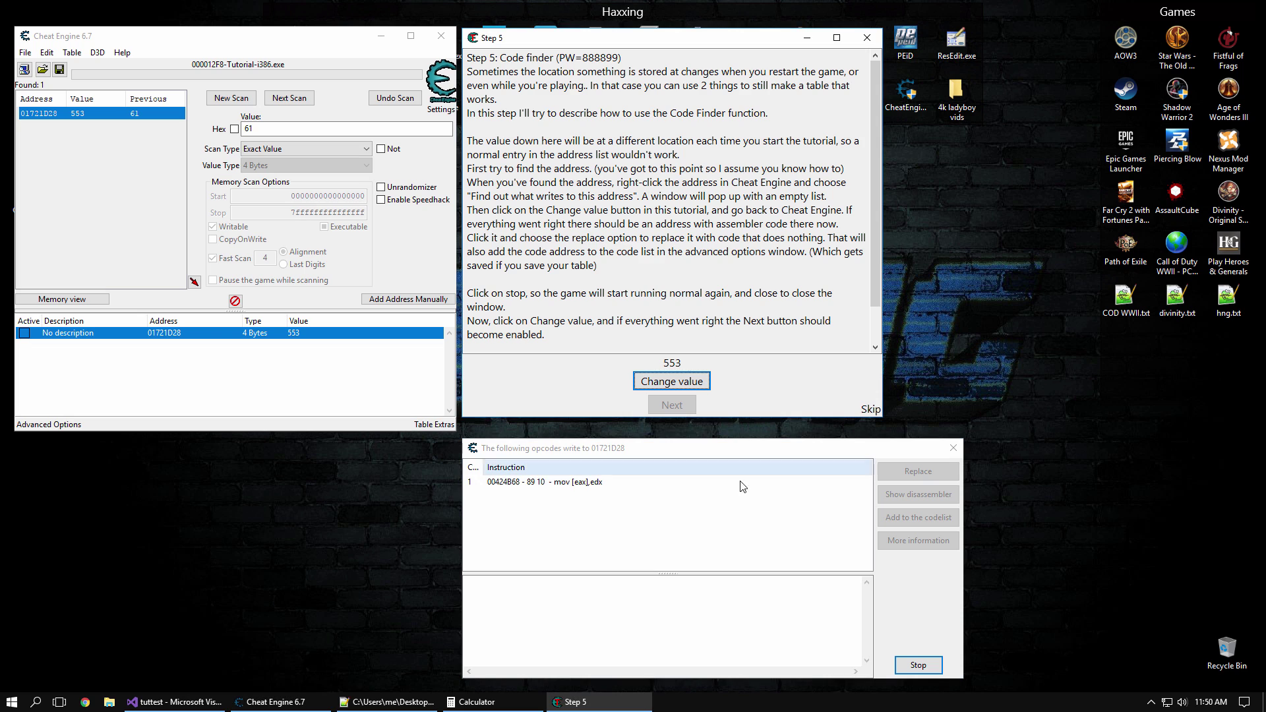
Examine the details of the mov [eax],edx instruction, including the surrounding code and the EAX and EDX register values
click(721, 482)
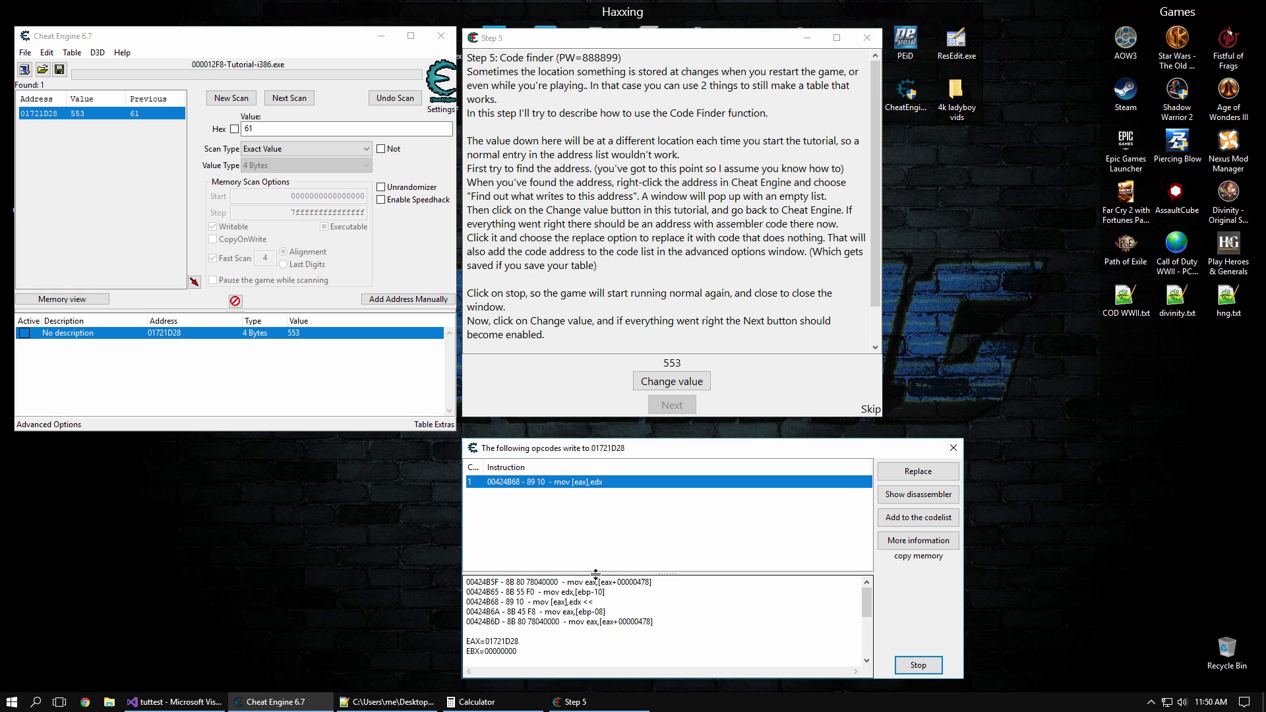
drag(595, 573, 570, 511)
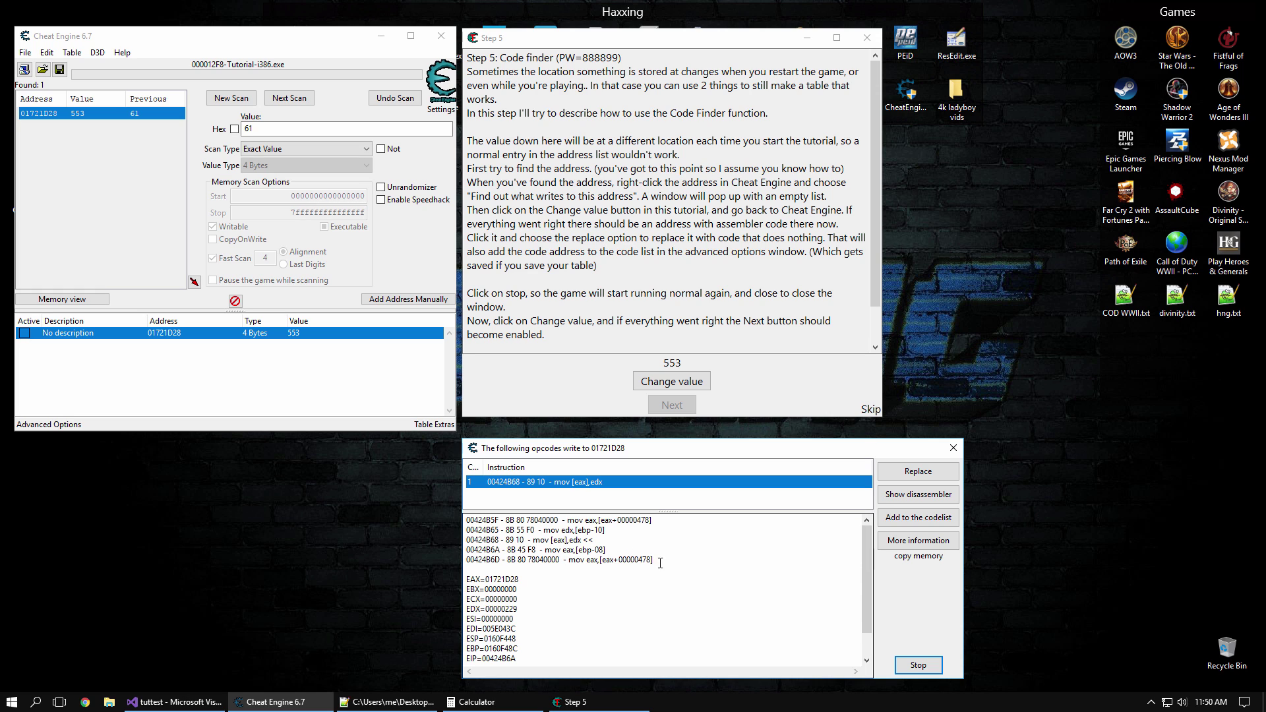
drag(660, 563, 465, 509)
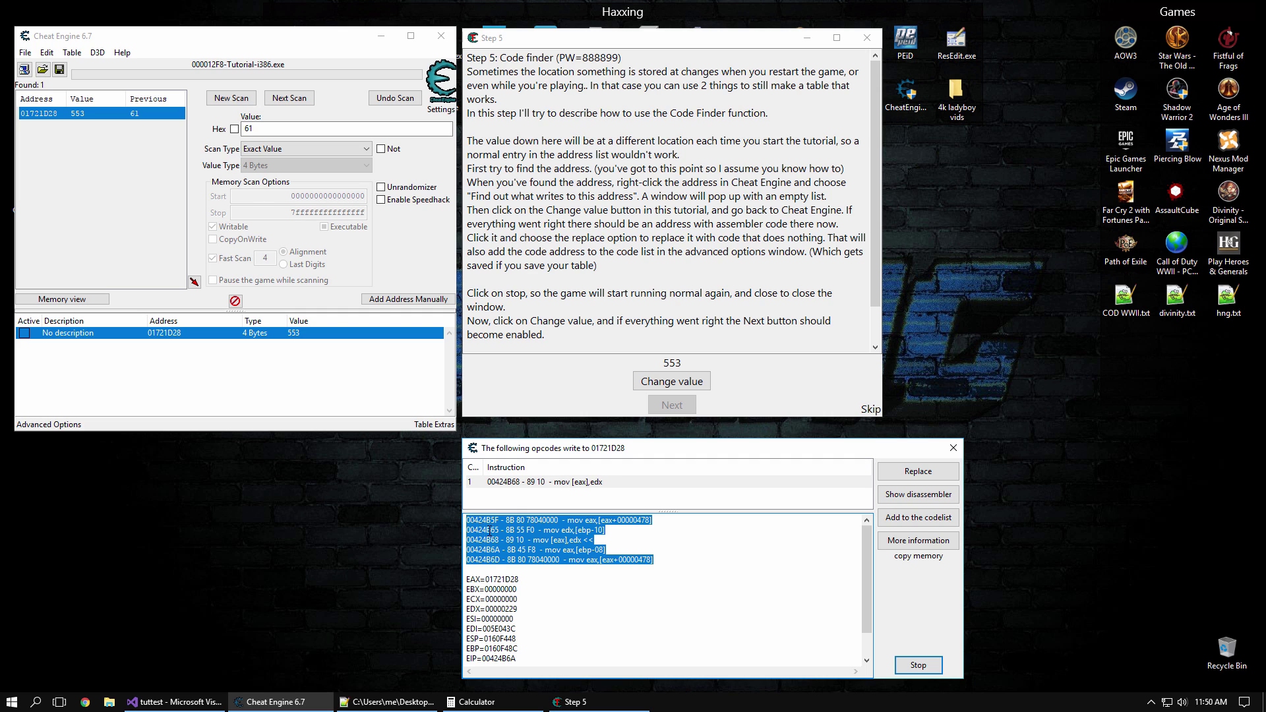
click(509, 568)
shift+click(517, 620)
click(513, 612)
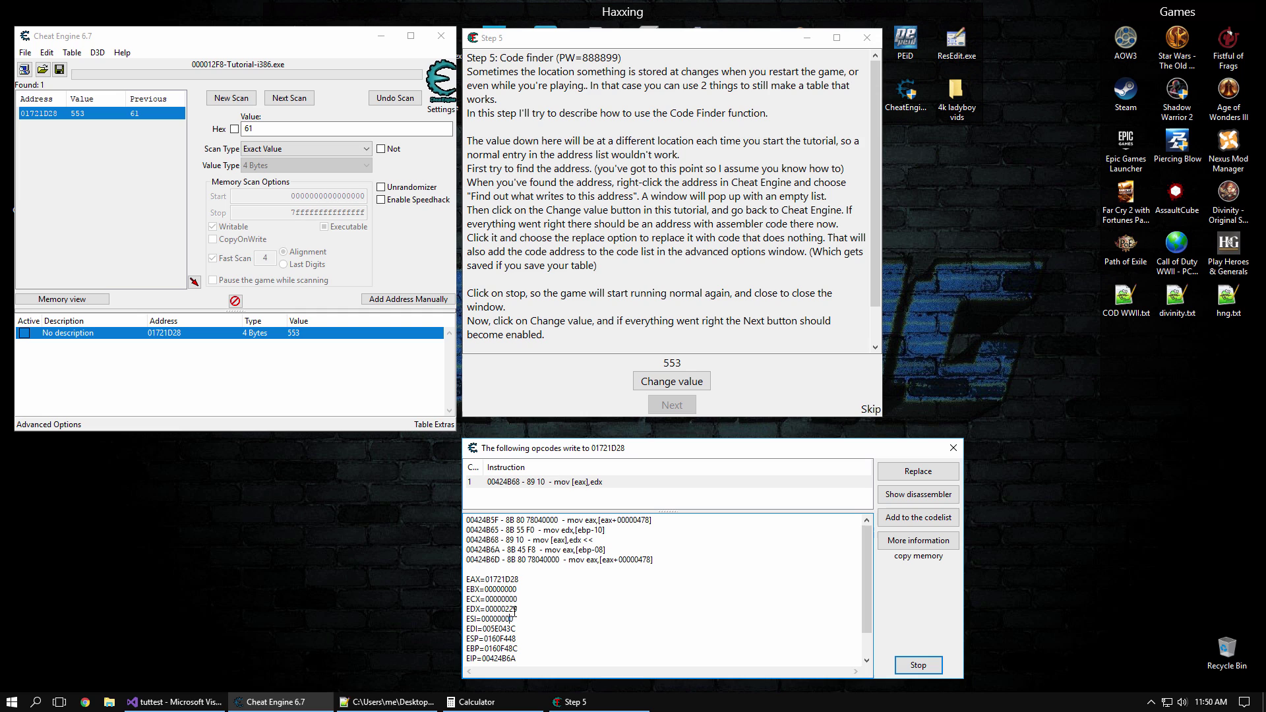
click(566, 487)
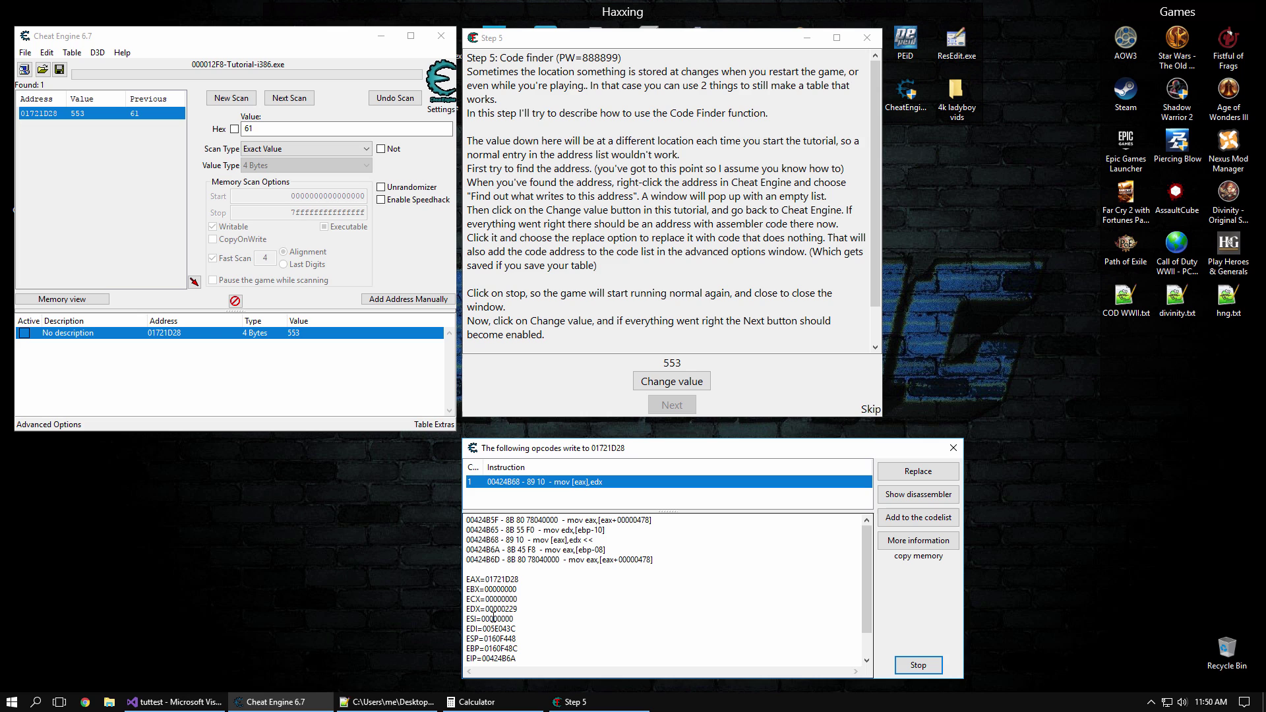
double_click(499, 582)
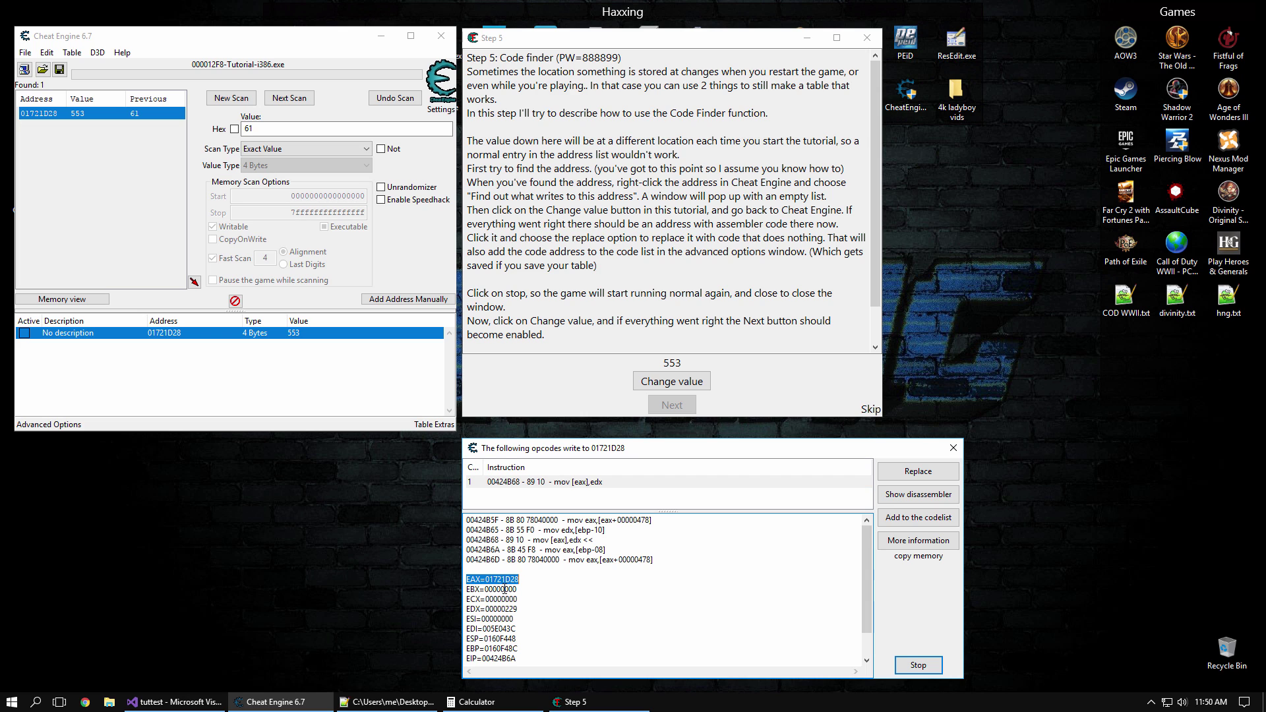
Compare the listed address with the EAX register value and examine the +00000478 offset in the instruction details
double_click(170, 333)
click(664, 415)
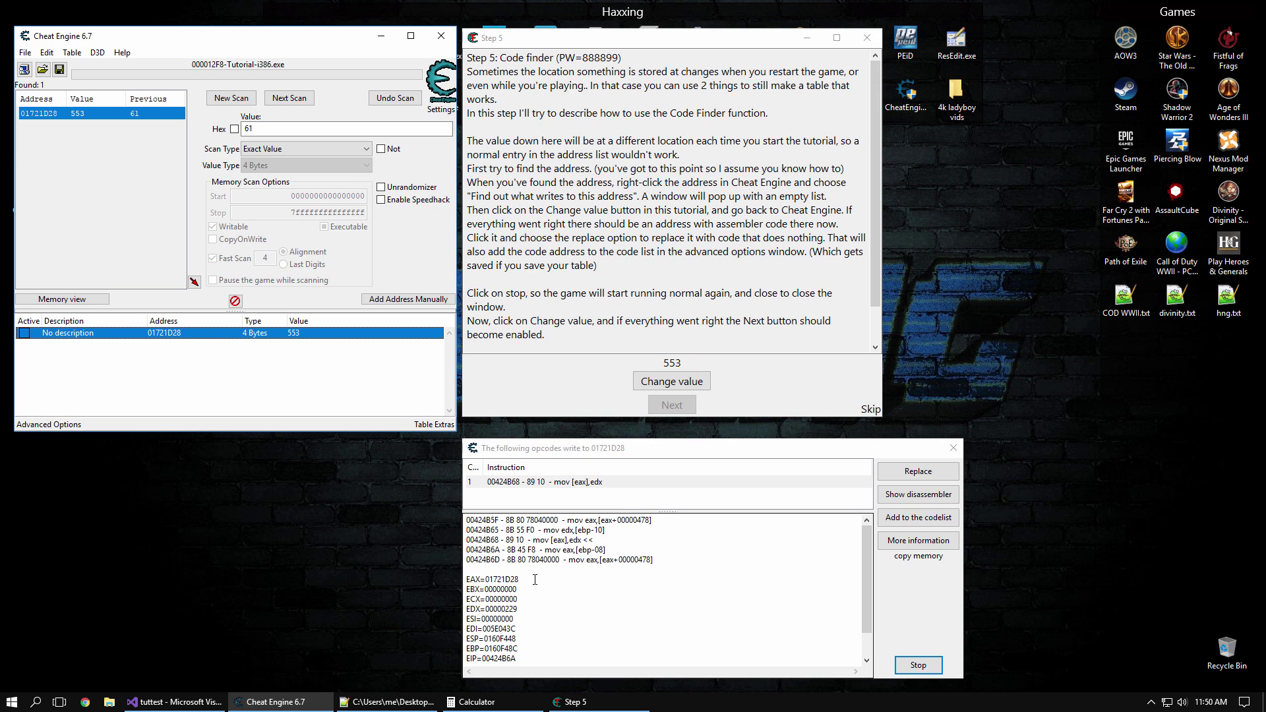
double_click(641, 519)
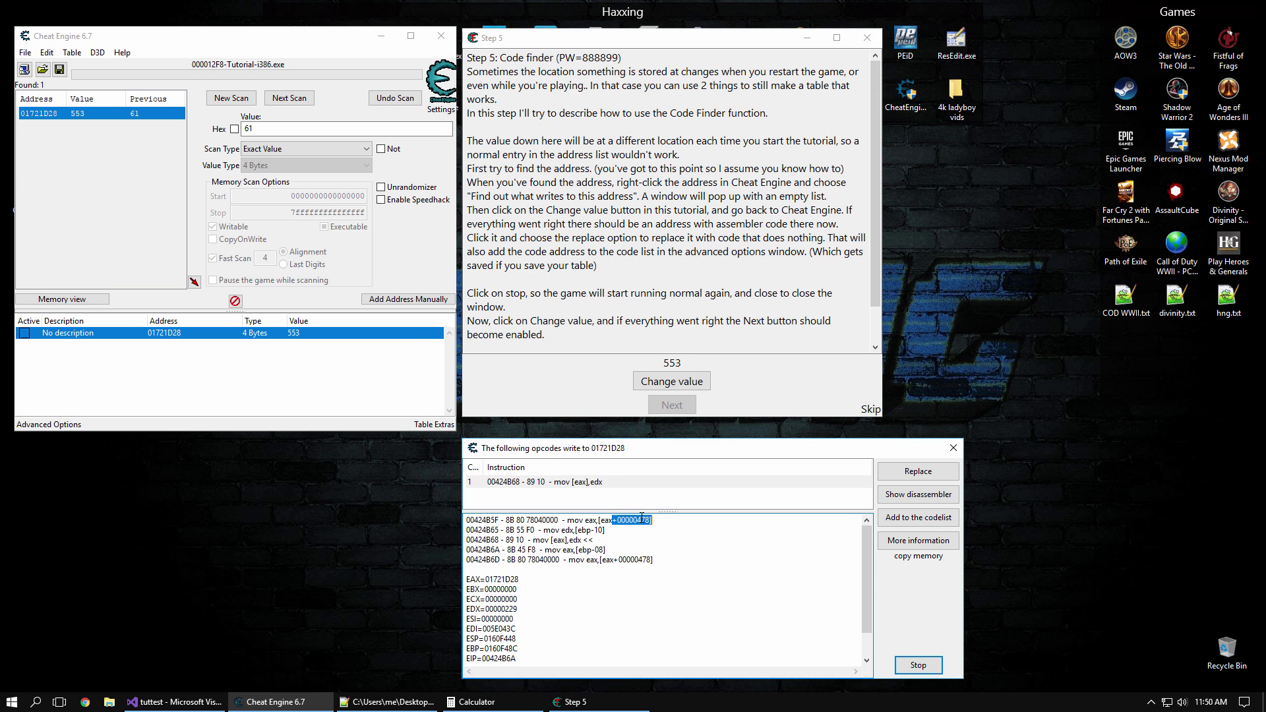
click(530, 587)
Show the mov [eax],edx instruction in the disassembler and examine its bytes and the instructions just above it
click(918, 494)
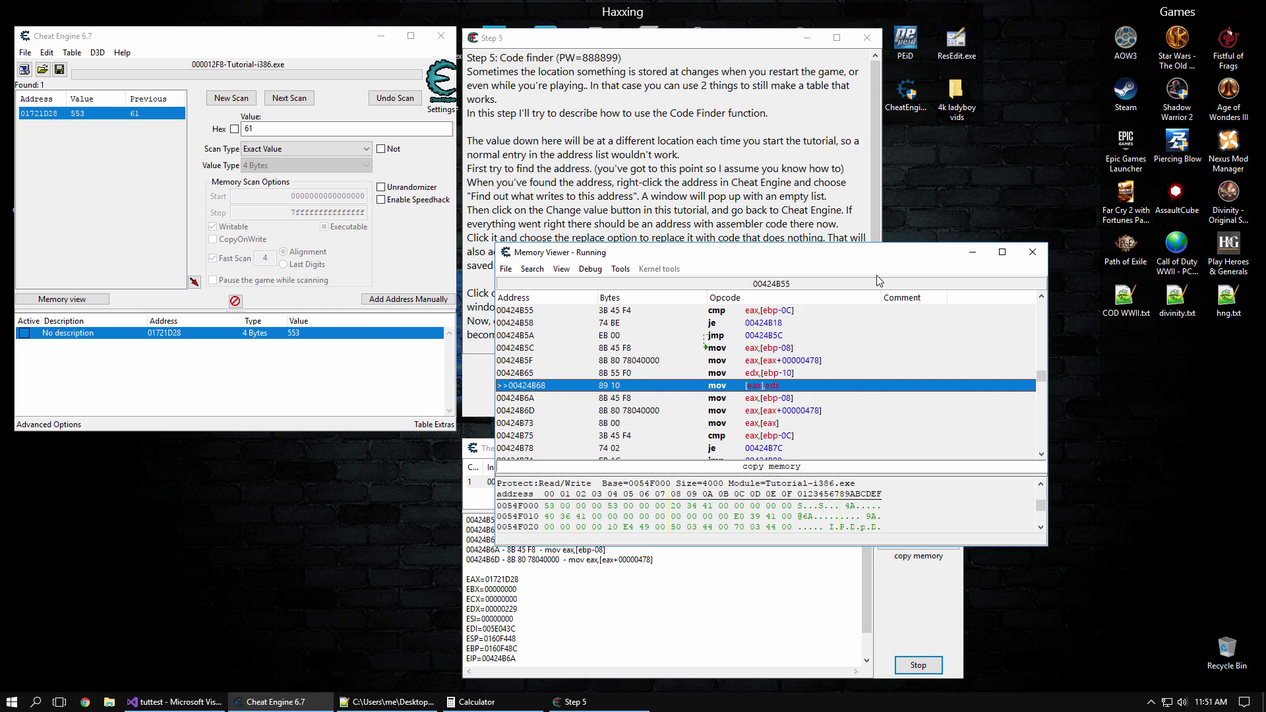
click(637, 375)
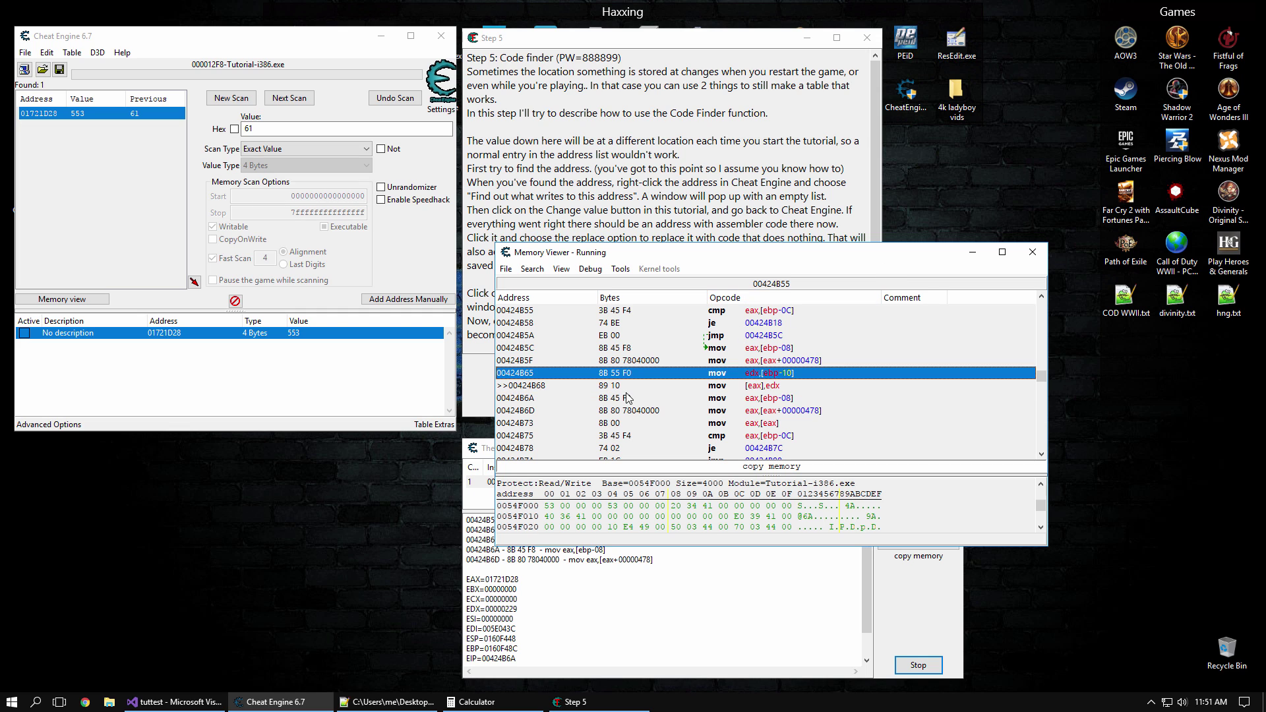
click(622, 387)
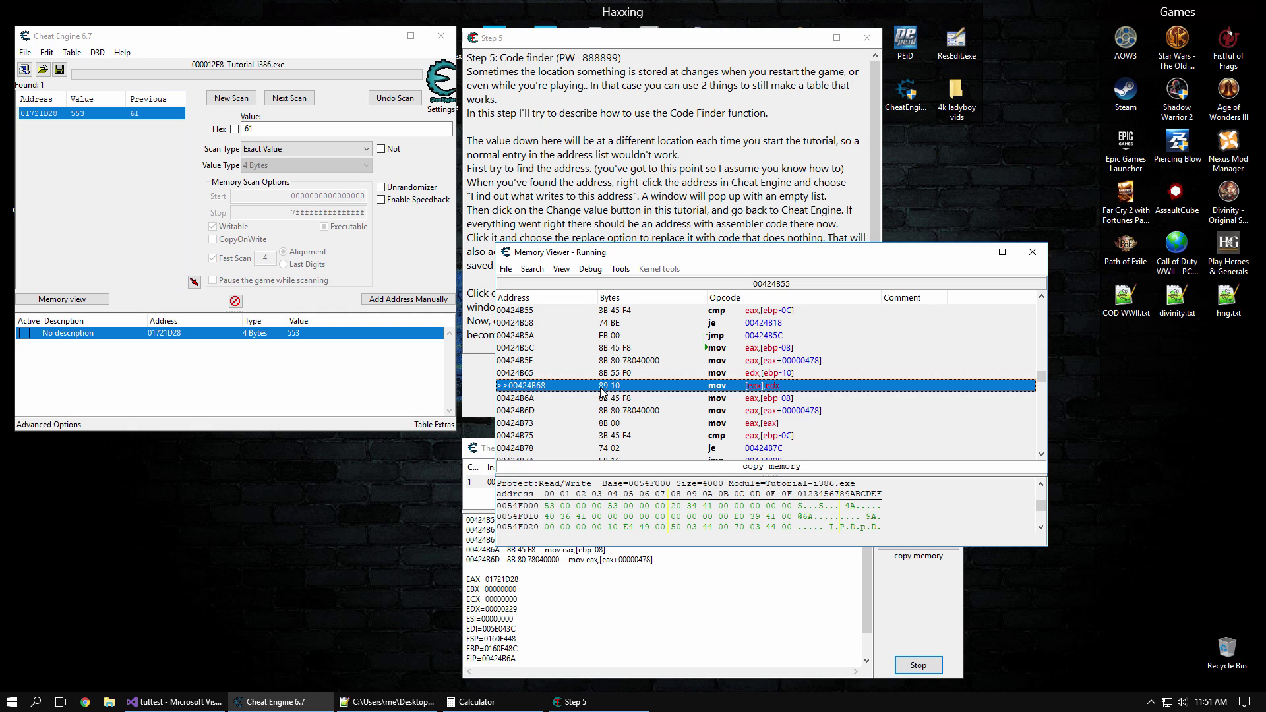
click(637, 363)
click(665, 385)
click(650, 372)
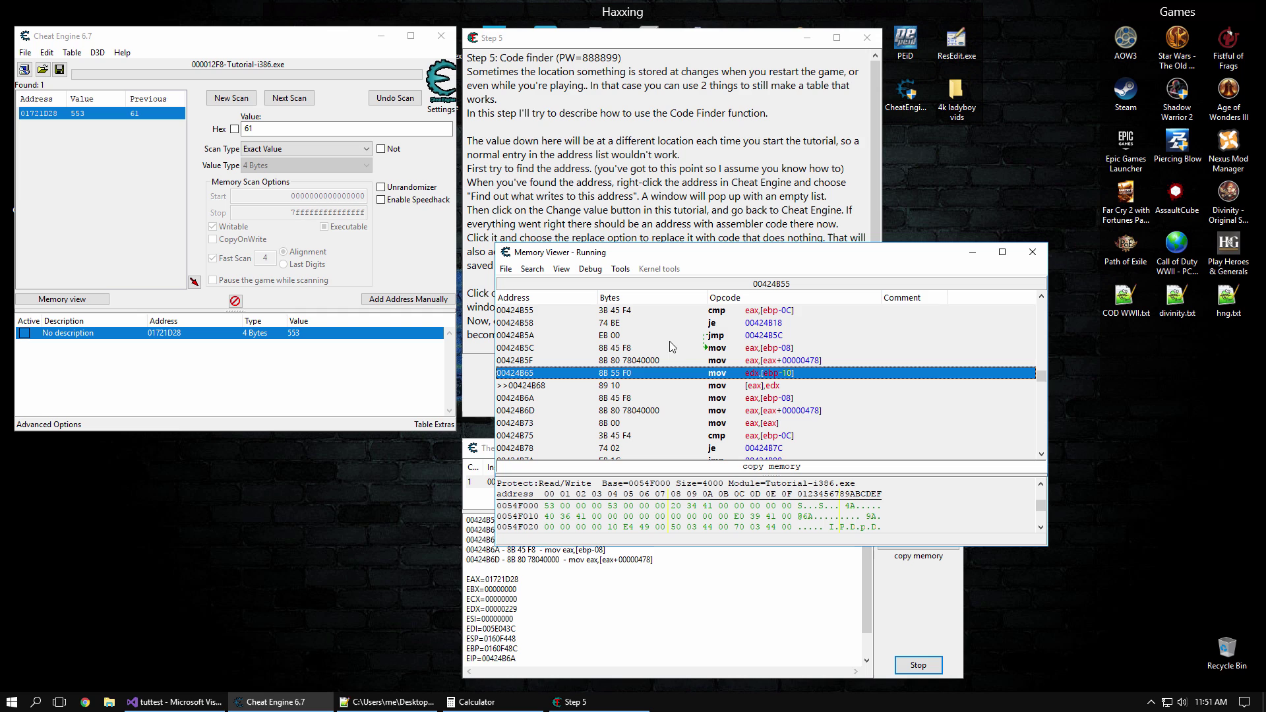
click(622, 387)
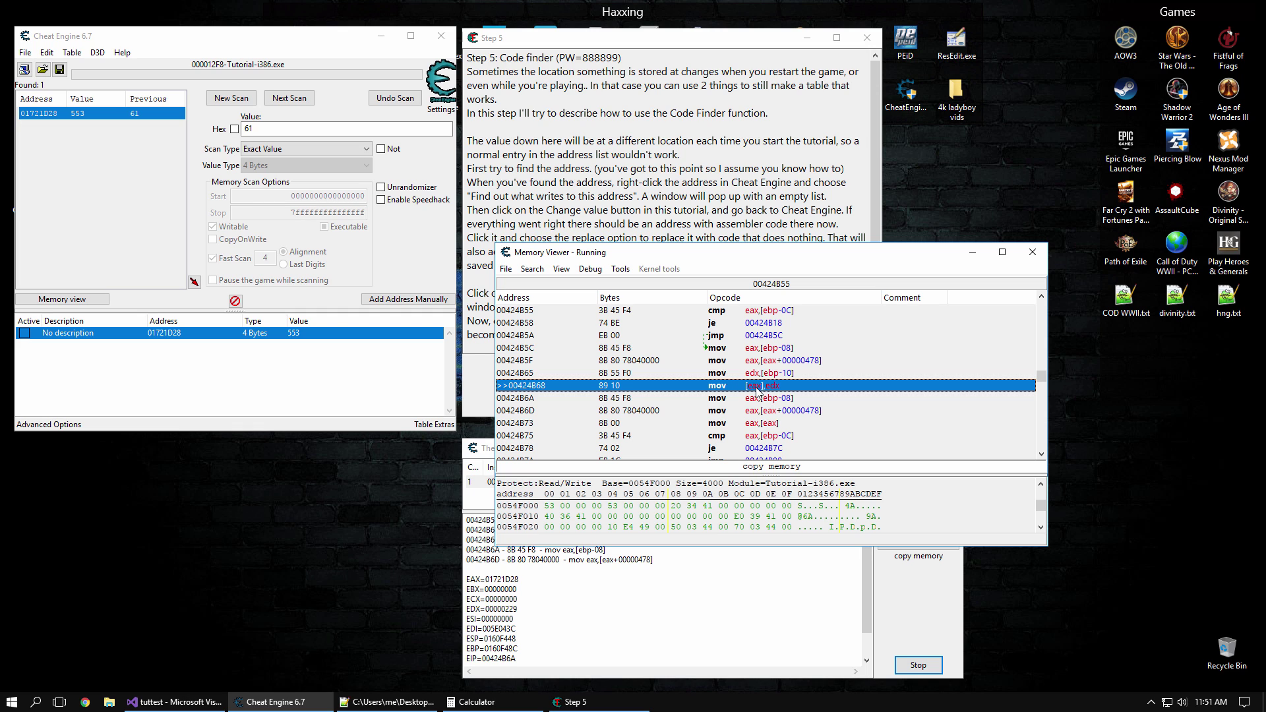
Set a breakpoint on the mov [eax],edx instruction at 00424B68 and trigger a value change in the tutorial
right_click(830, 390)
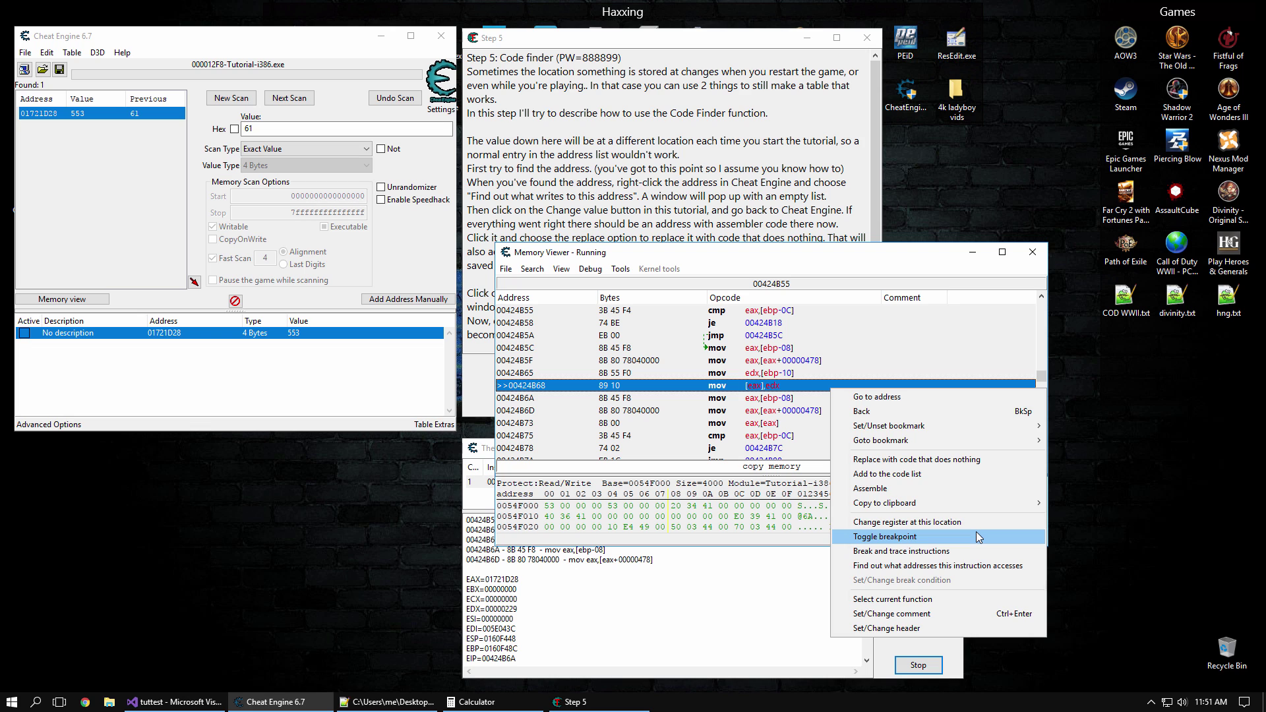
click(978, 537)
click(761, 140)
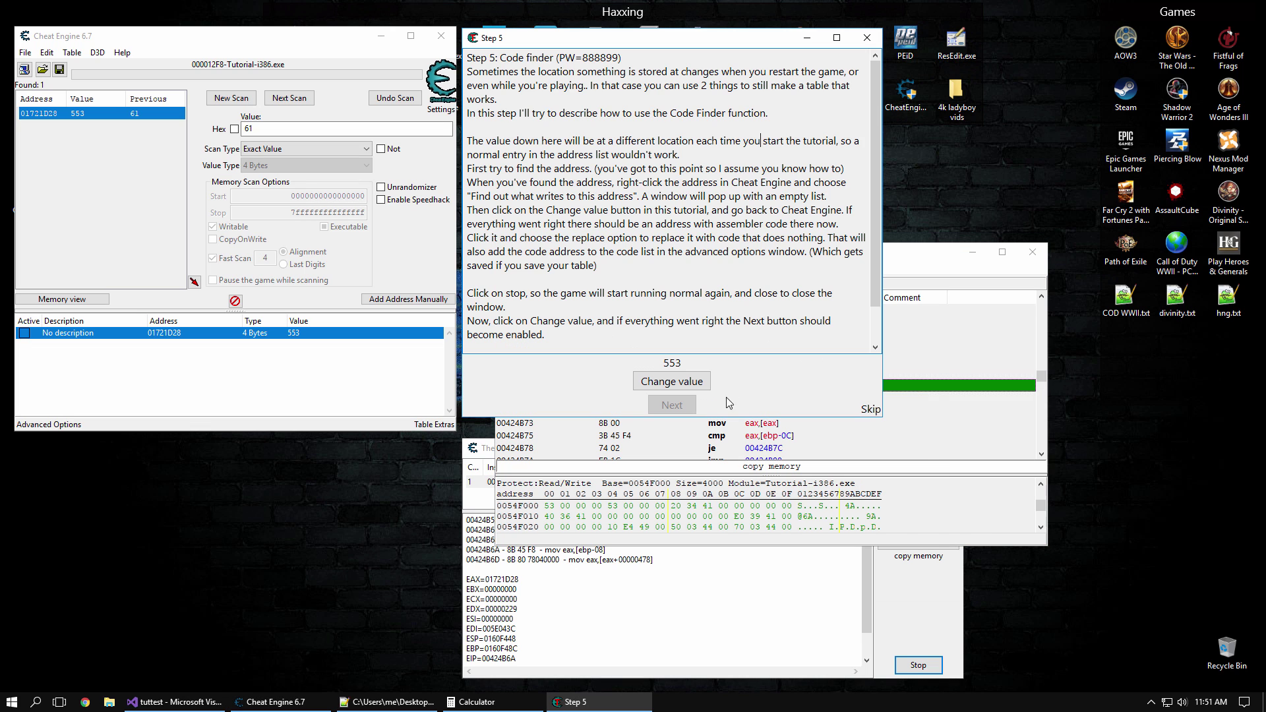
click(933, 257)
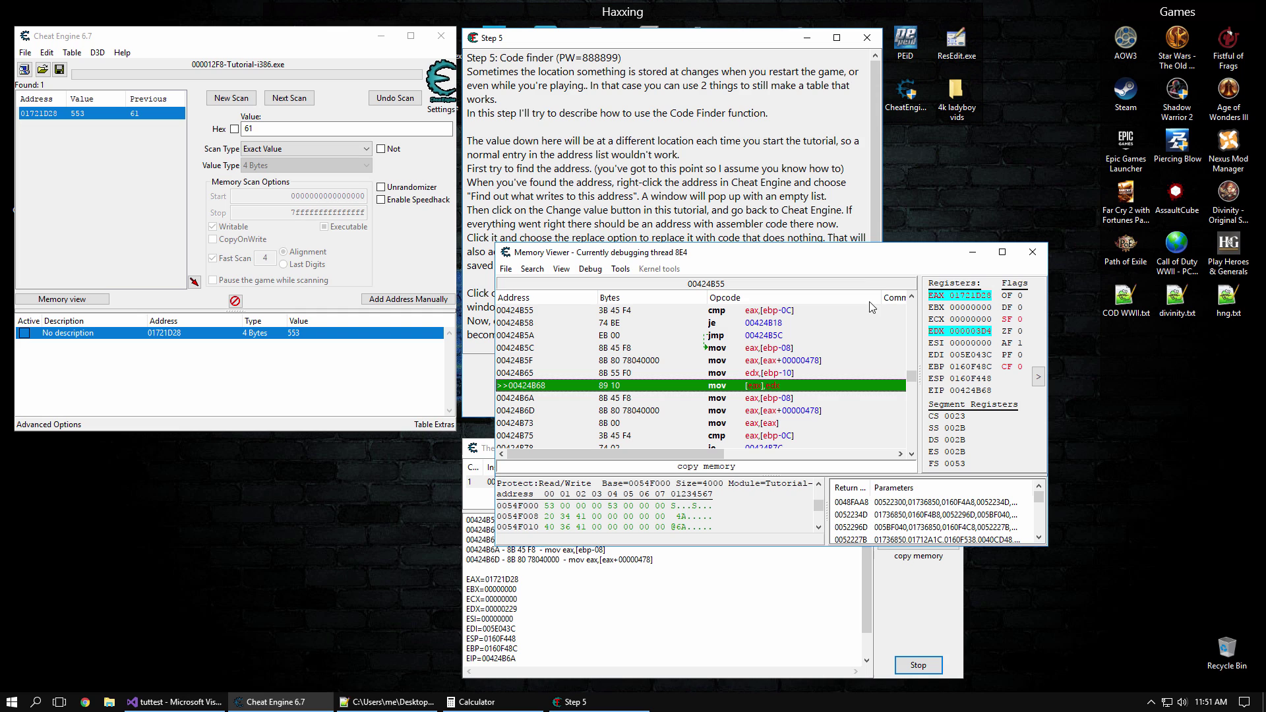
Examine the instruction at the breakpoint and the one before it against the registers, and resume execution
click(815, 371)
click(803, 387)
click(802, 373)
click(803, 387)
click(824, 373)
click(822, 385)
key(F9)
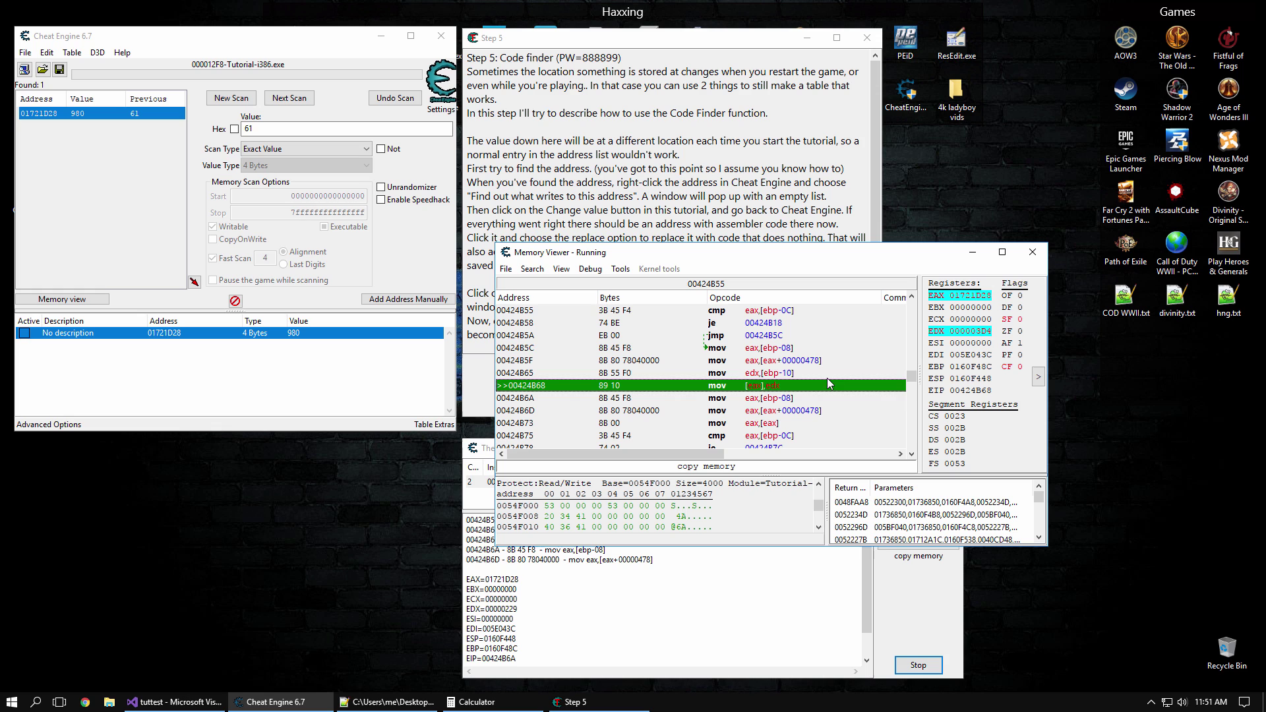
Switch to Calculator and convert the EDX hex value 3D4 to decimal to compare it with the listed value
click(316, 337)
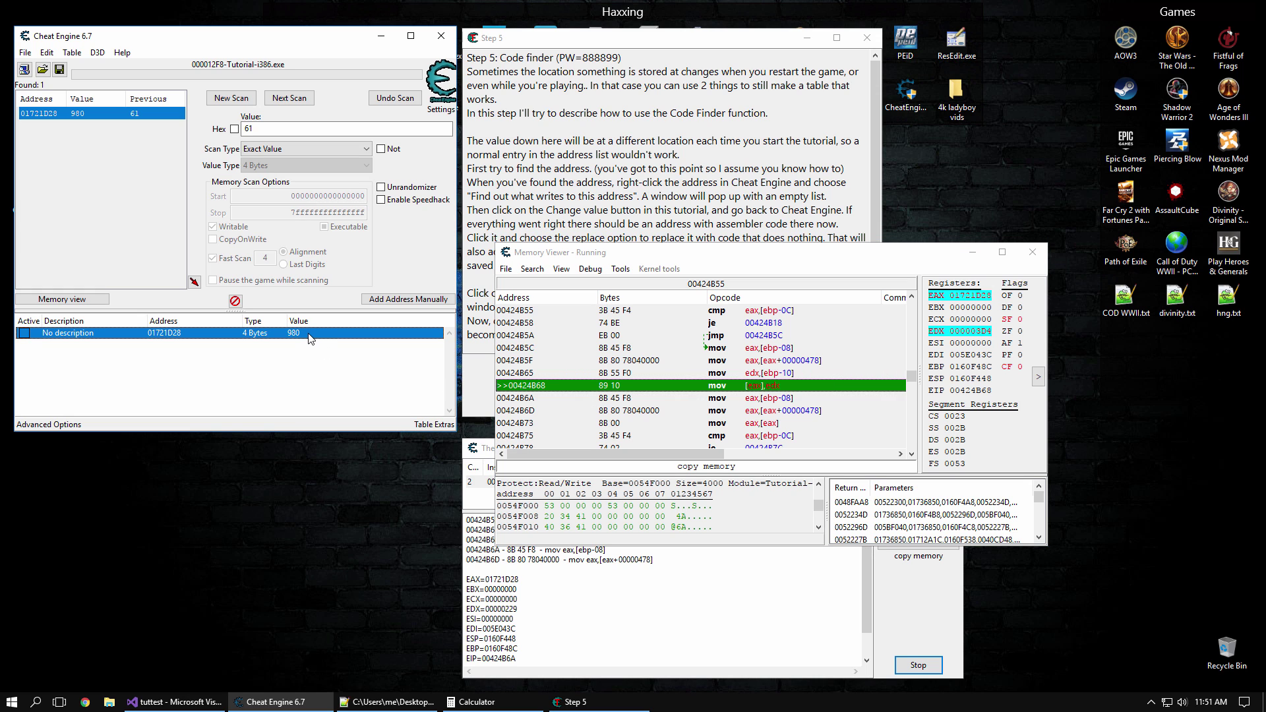
click(475, 701)
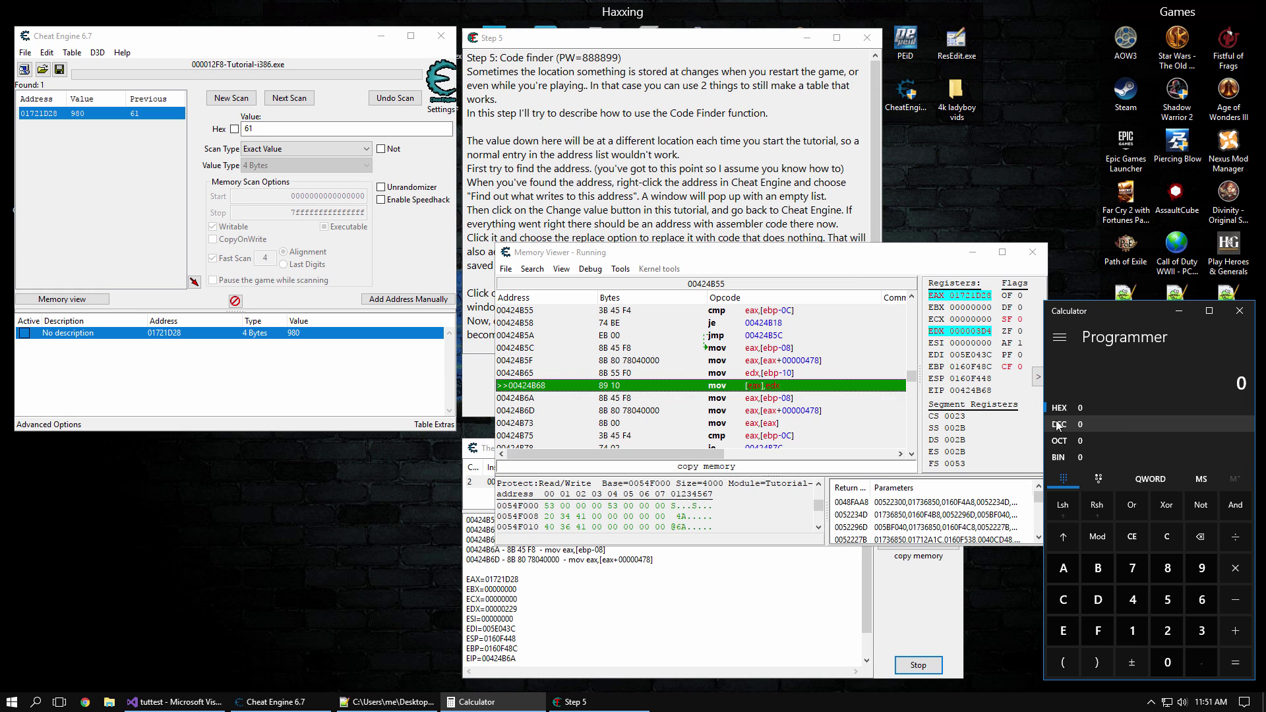
text(3)
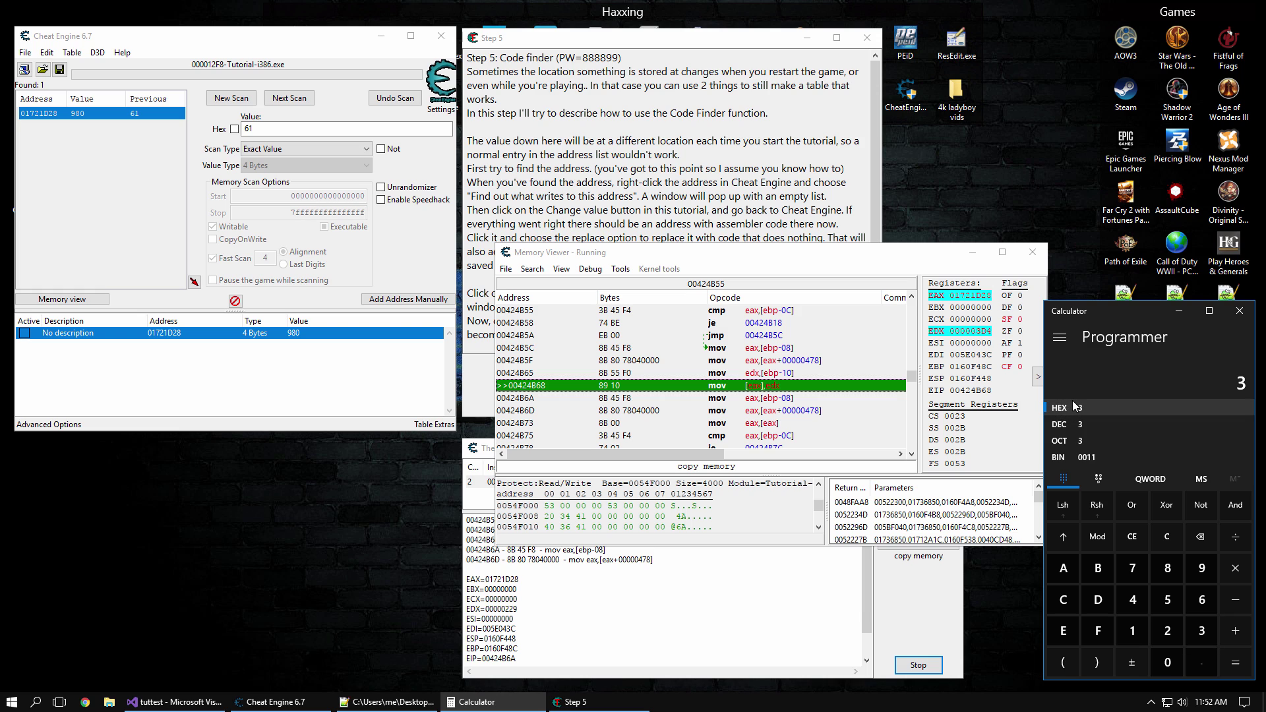
text(D4)
click(1120, 425)
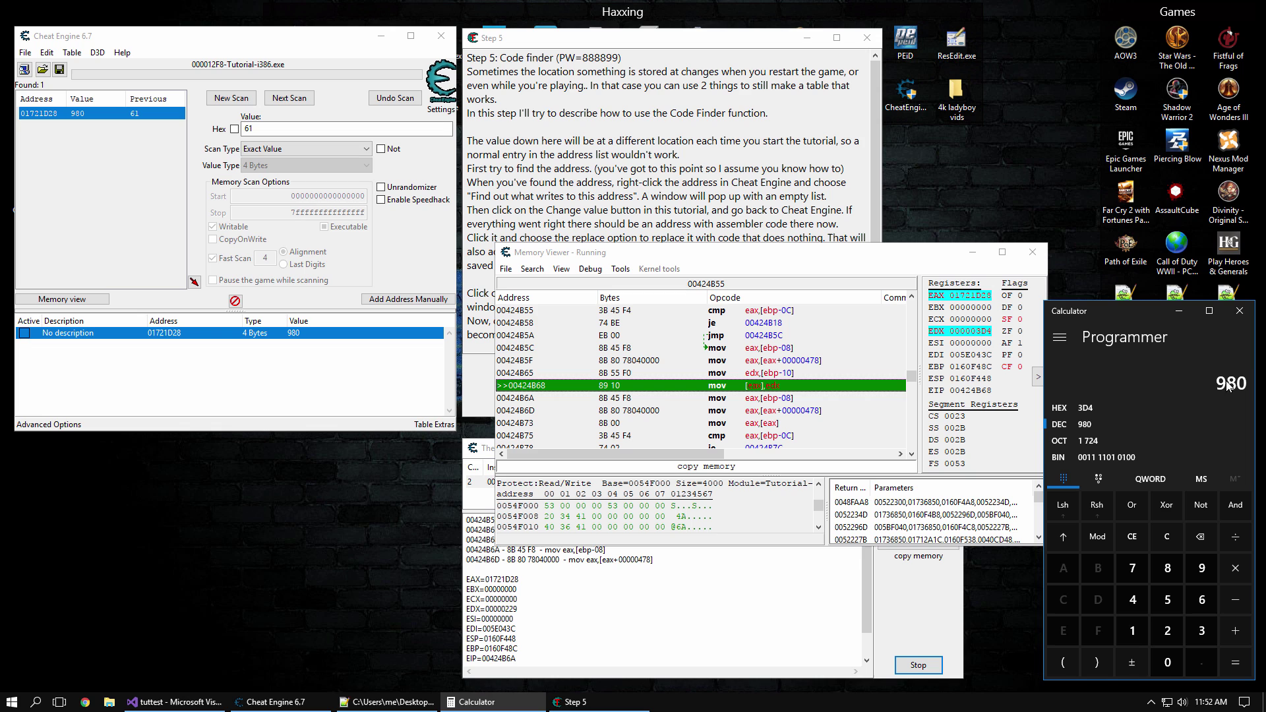
Return to the Memory Viewer and remove the breakpoint from the mov [eax],edx instruction at 00424B68
click(926, 254)
click(817, 386)
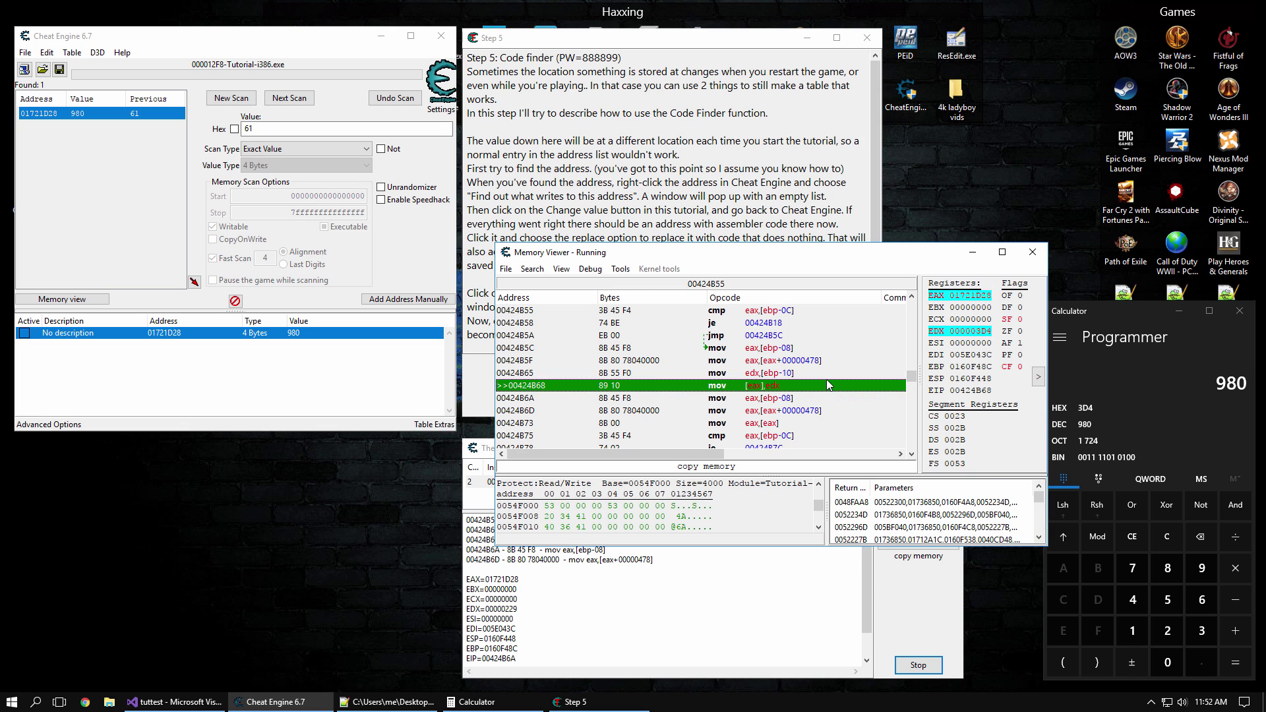
right_click(826, 381)
click(830, 377)
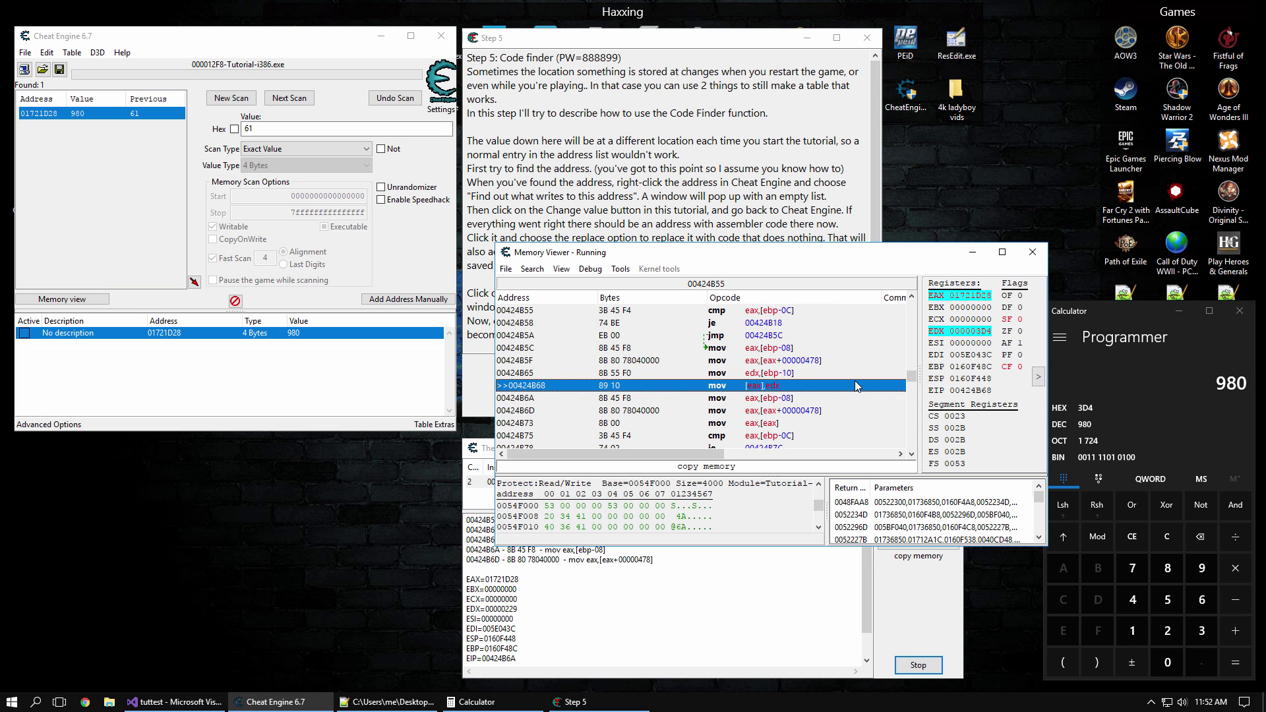
click(829, 377)
Replace the mov [eax],edx instruction with code that does nothing, naming the code entry "Change of mov [eax],edx"
click(806, 386)
right_click(813, 387)
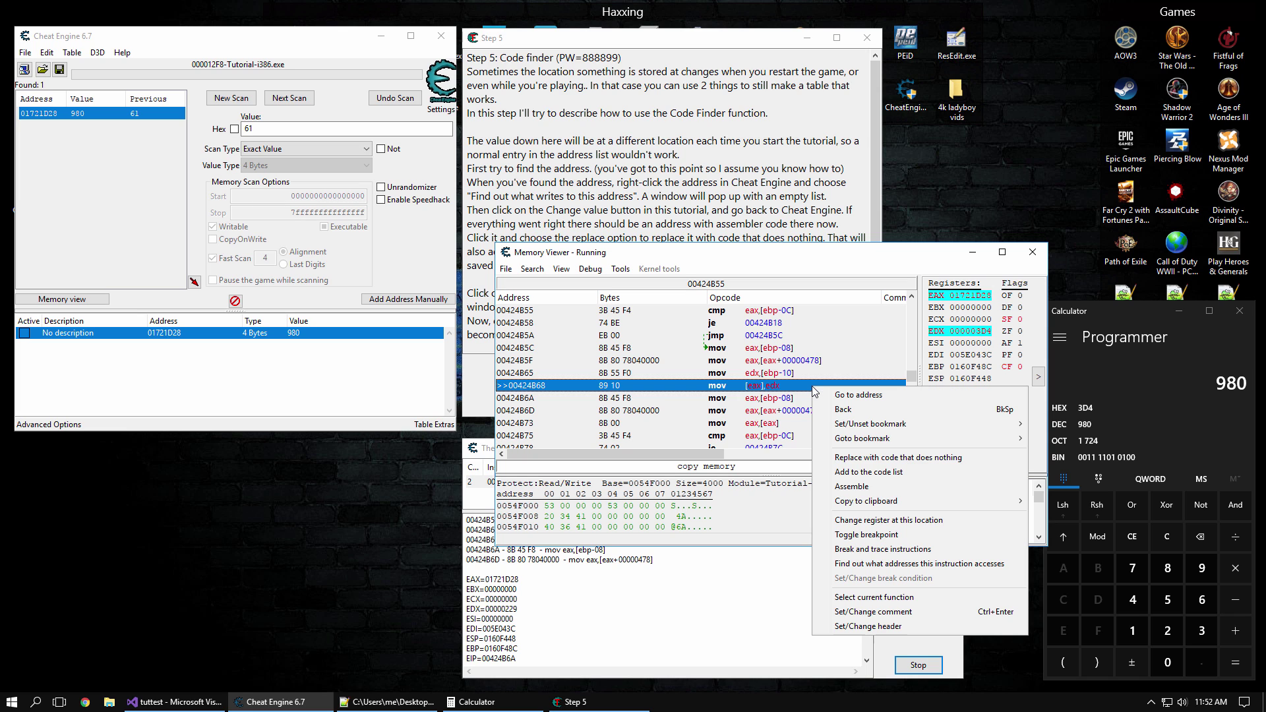
click(881, 459)
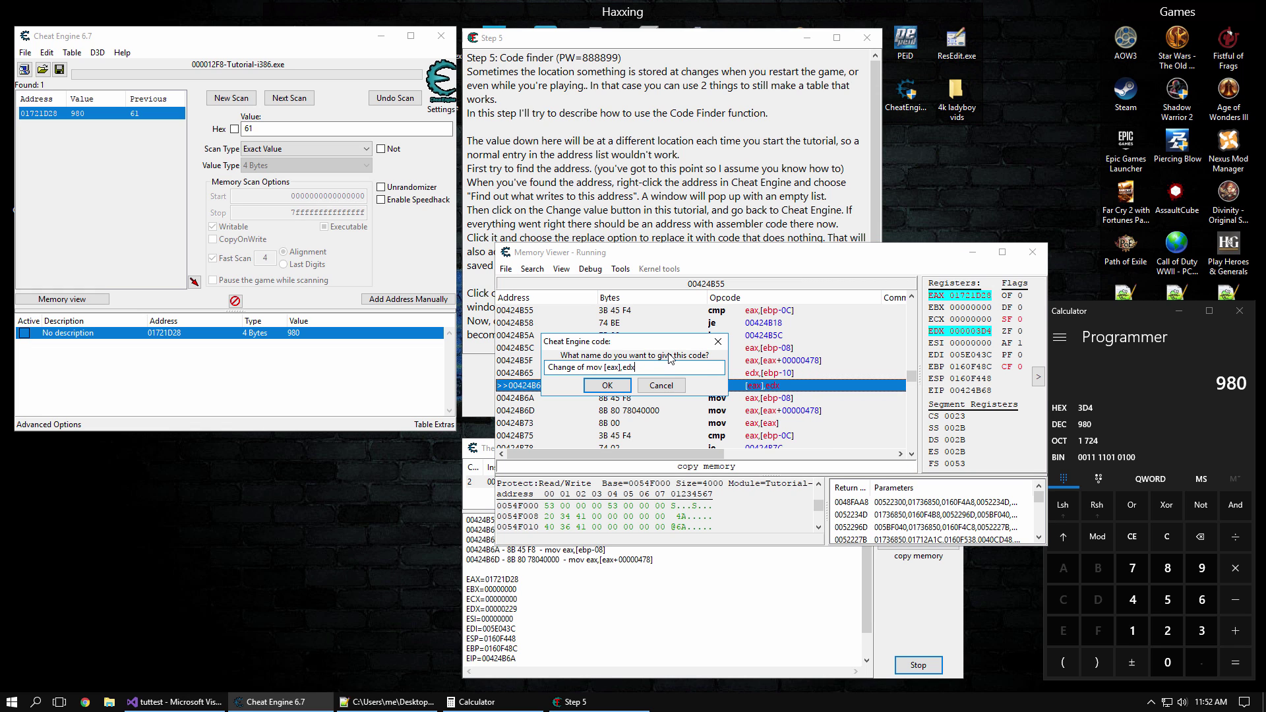
click(626, 385)
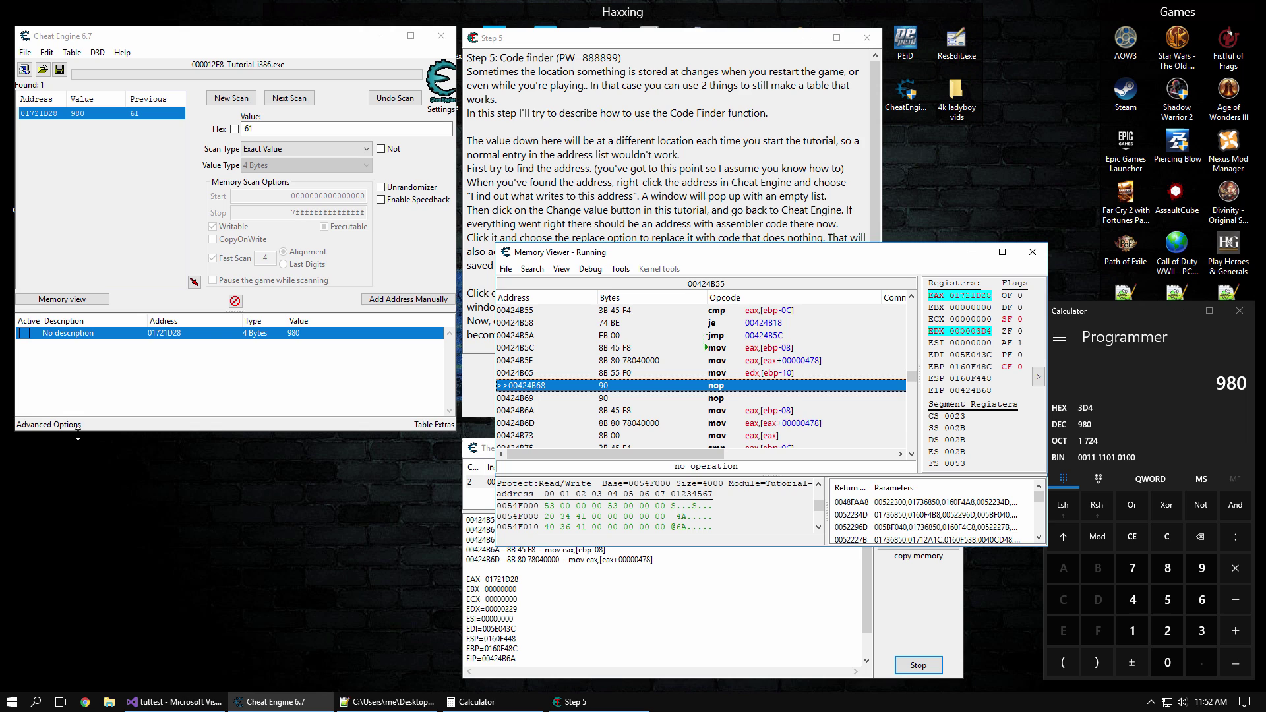
Review the replaced instruction's entry in the advanced options code list and close the list
click(49, 424)
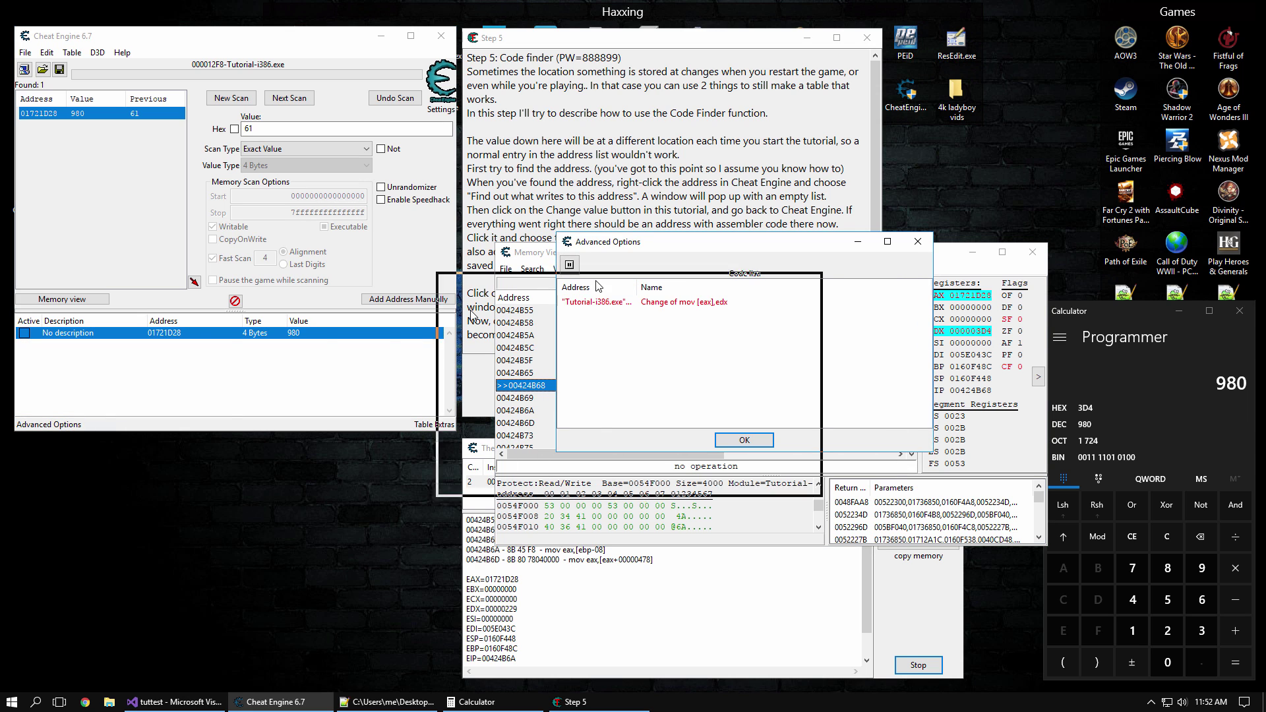
drag(712, 245, 261, 403)
click(197, 460)
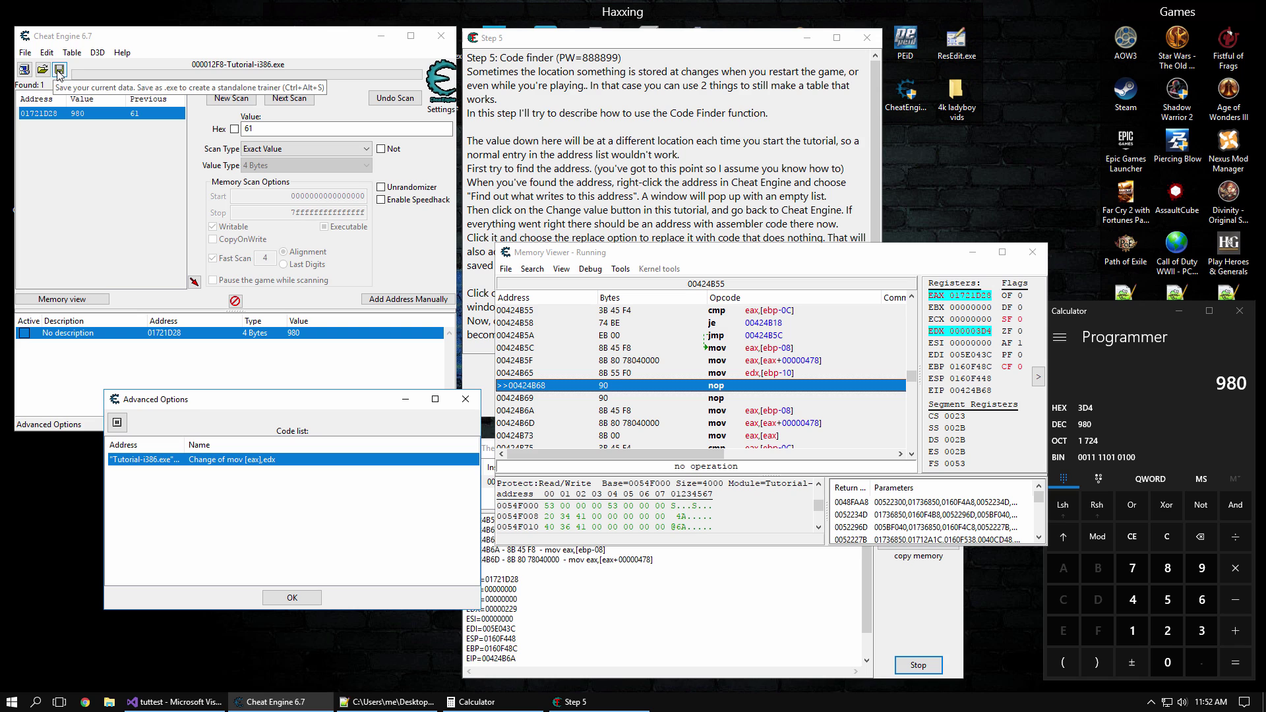
click(464, 400)
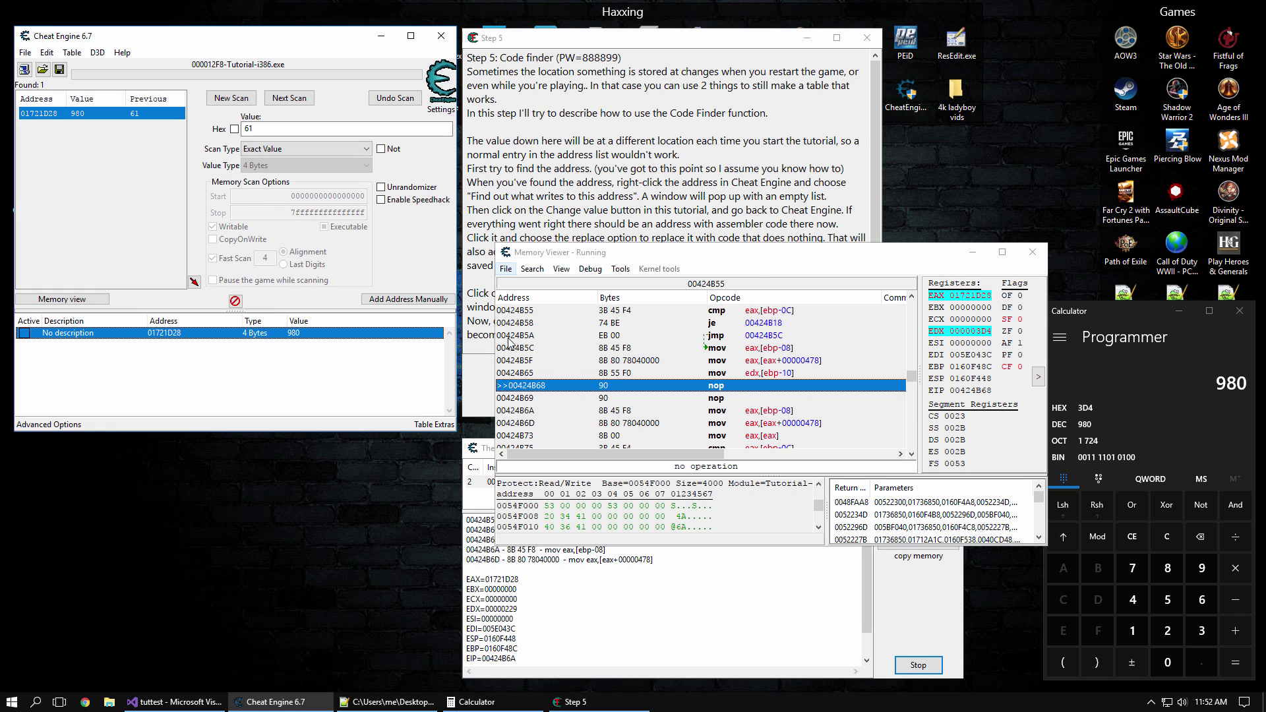
Examine the two nop instructions at 00424B68 and 00424B69 and how they relate to the preceding mov instruction
click(751, 398)
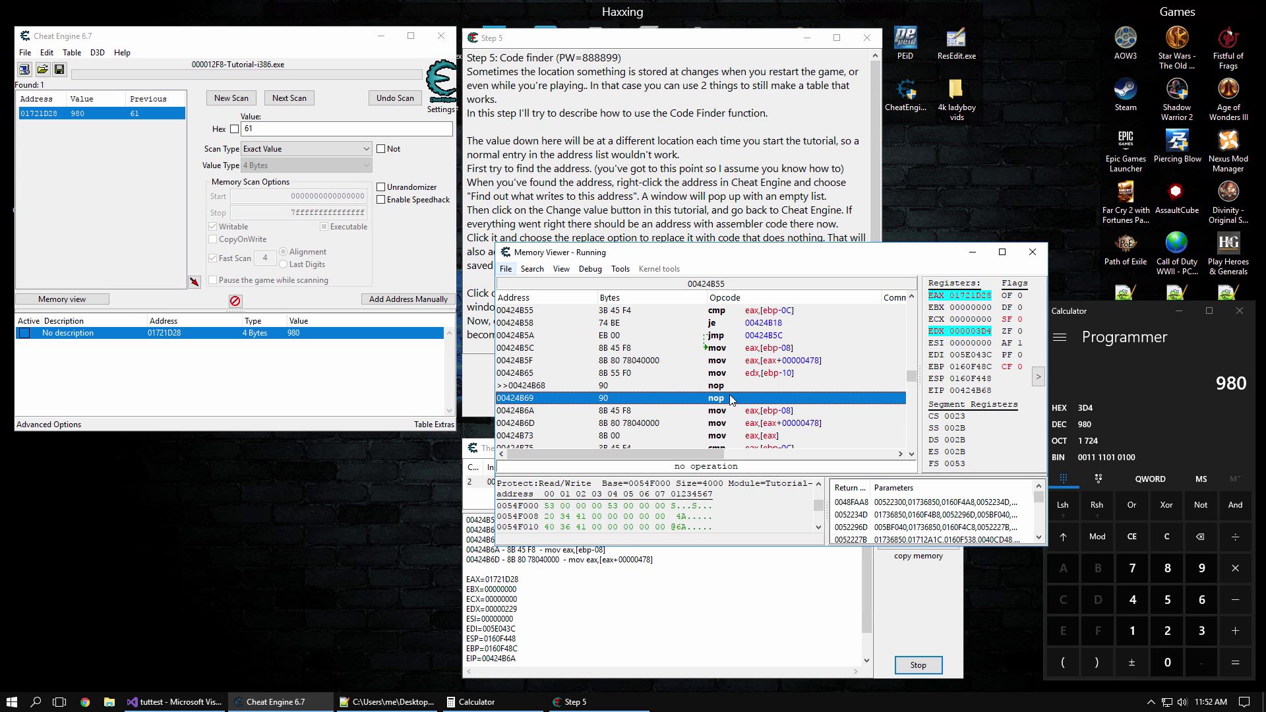
click(733, 389)
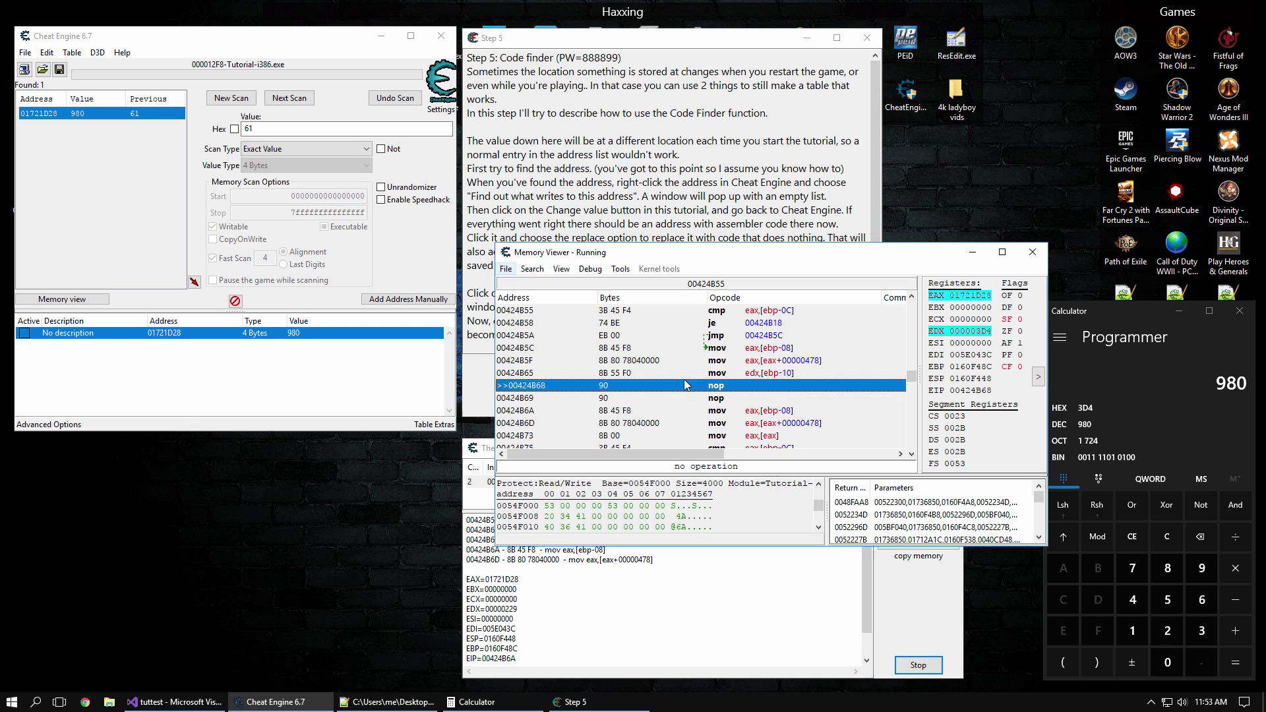
click(619, 394)
click(631, 383)
click(632, 377)
click(628, 399)
click(635, 386)
click(632, 399)
click(648, 386)
click(641, 398)
click(658, 375)
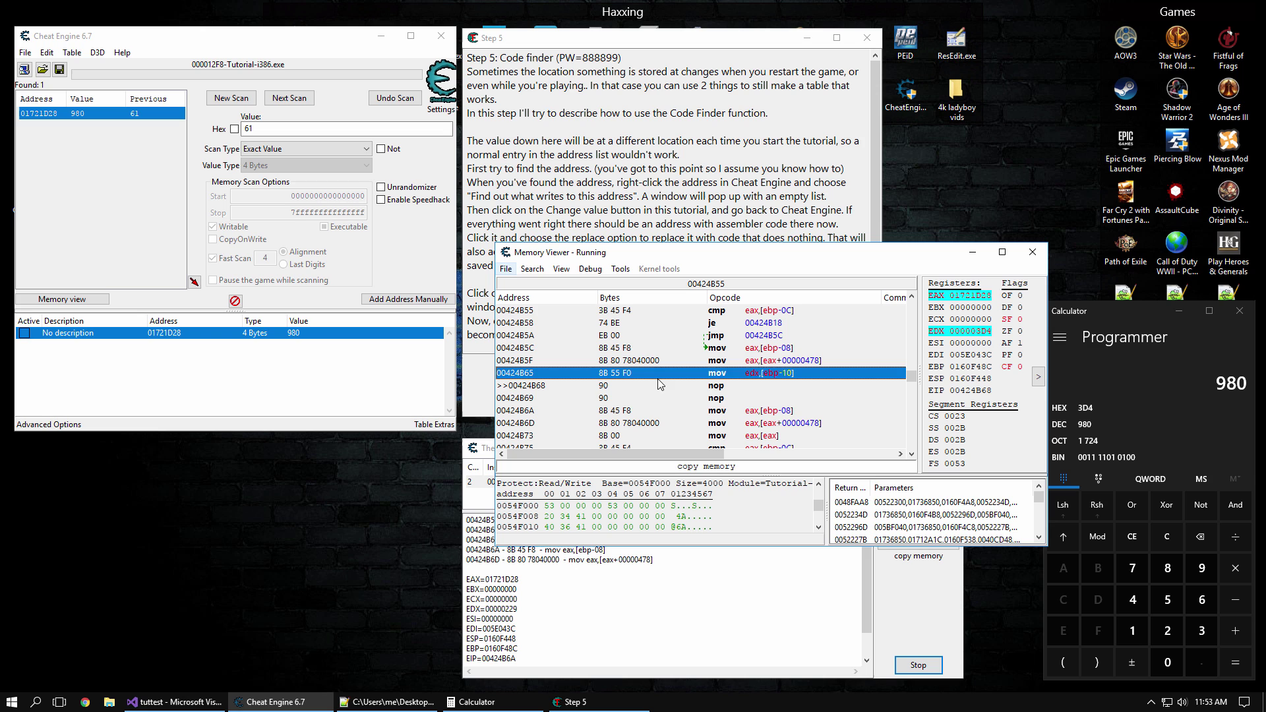
click(641, 399)
click(643, 386)
Move the Memory Viewer clear of the tutorial window and trigger the Step 5 value change to test the replaced code
drag(715, 252, 1242, 254)
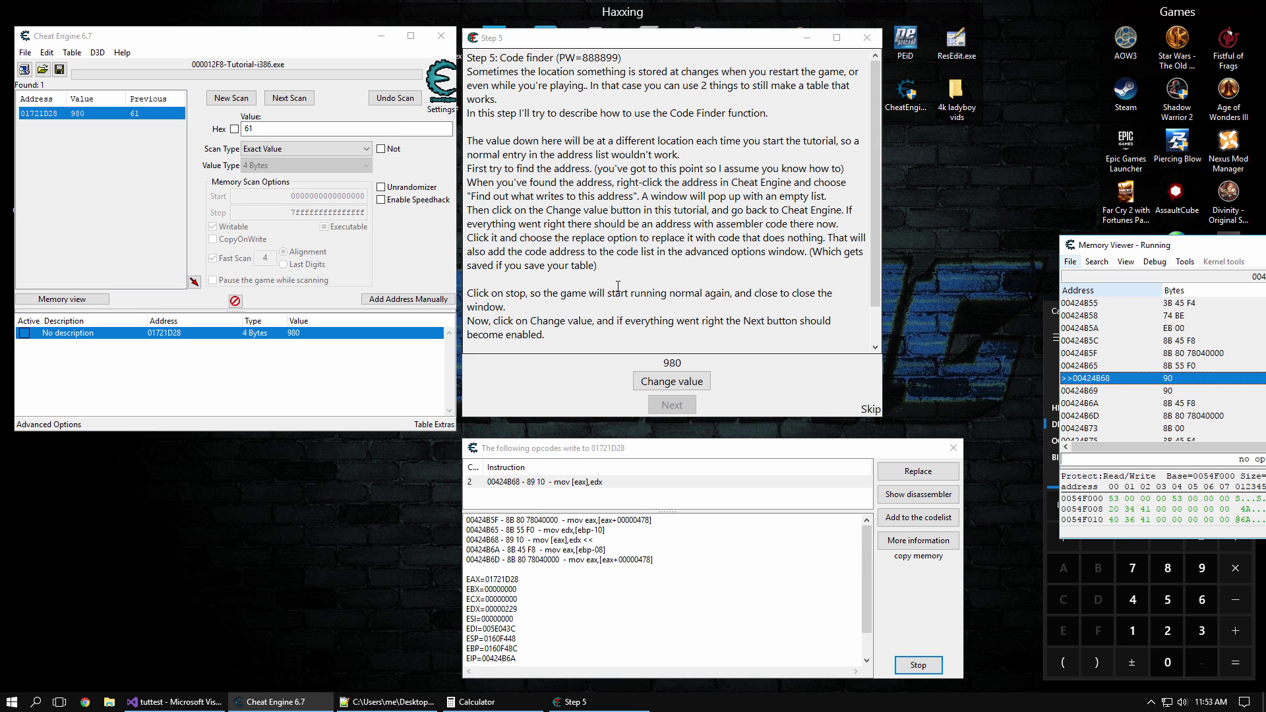
click(616, 293)
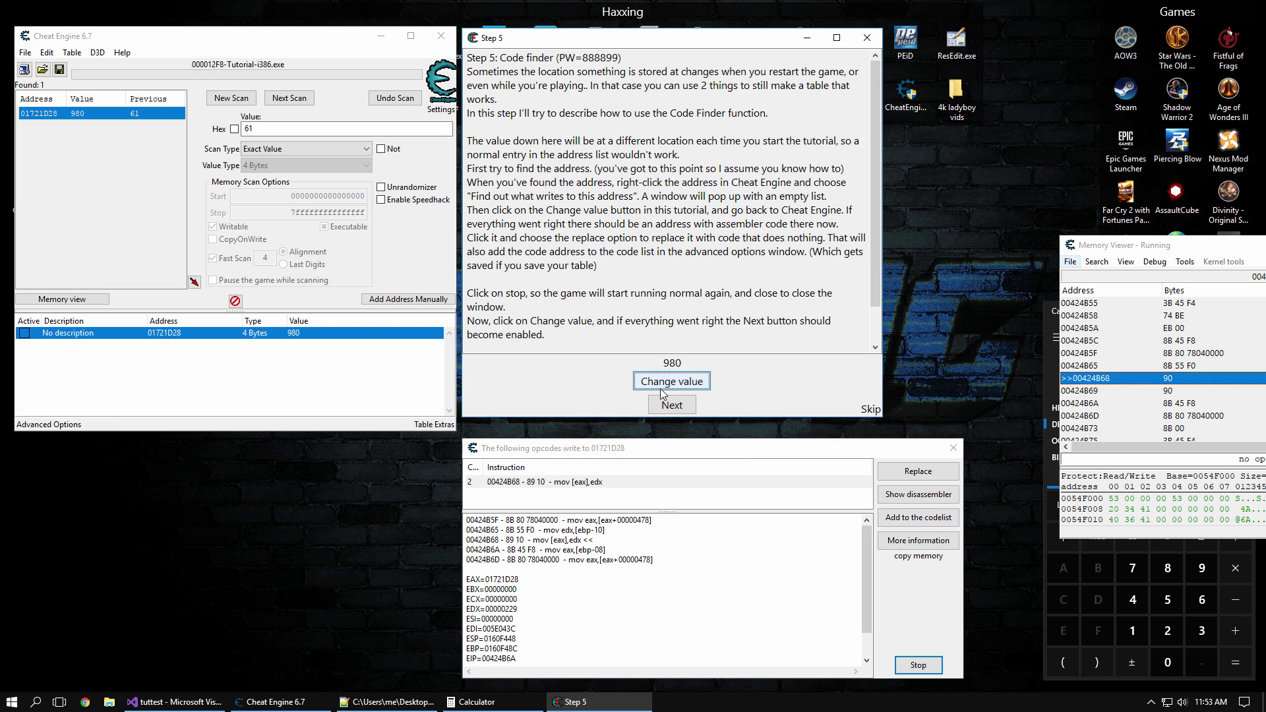
click(671, 384)
click(670, 385)
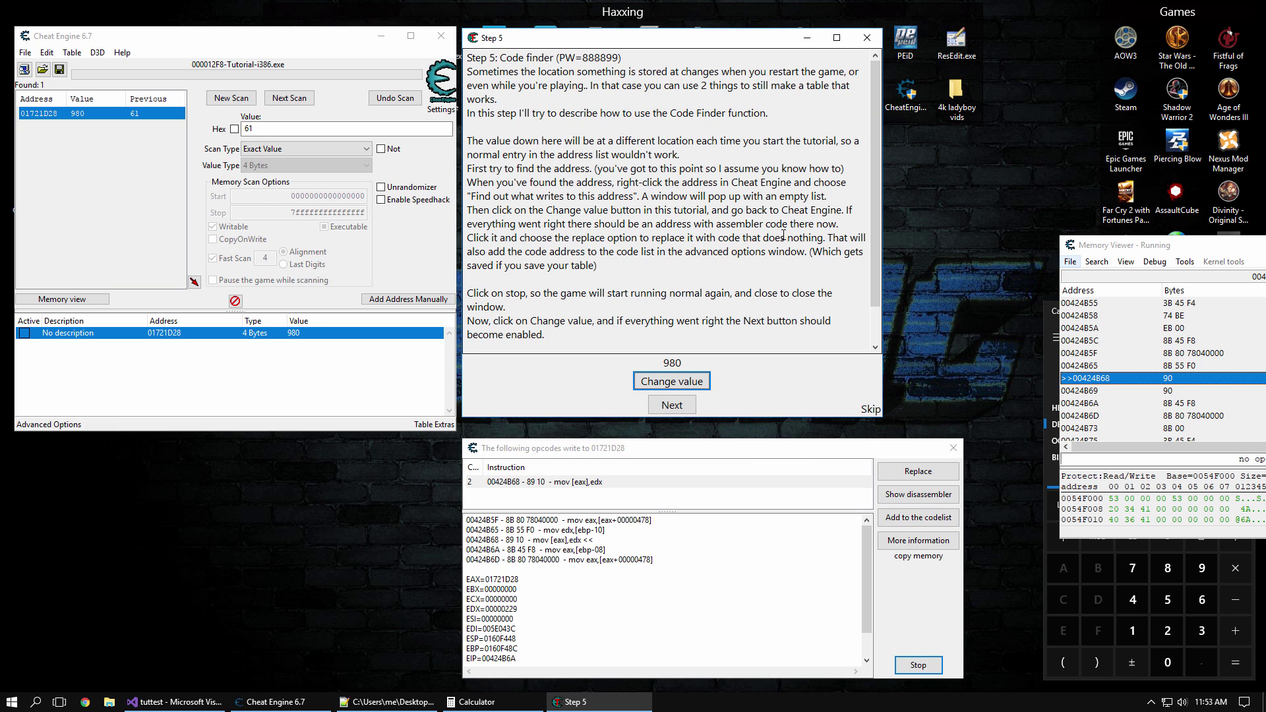